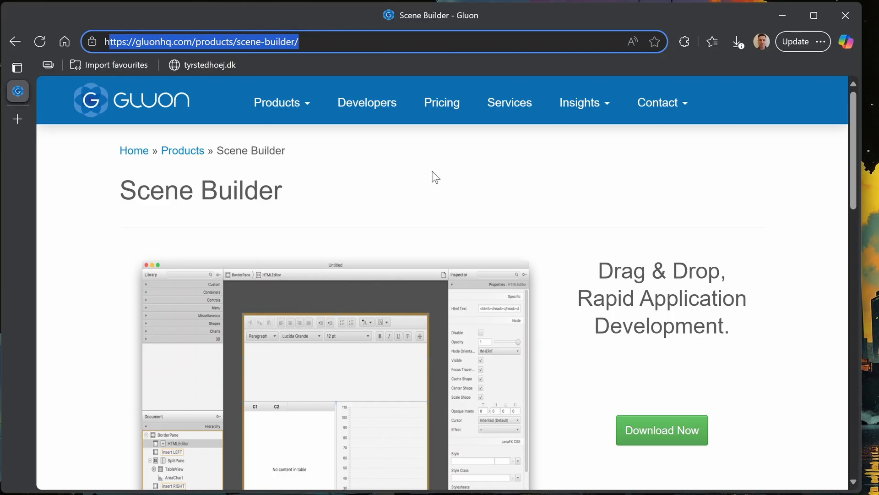
Examine the Scene Builder product page and its list of downloads per platform
{"action": "scroll", "coordinate": [540, 229], "scroll_direction": "down", "scroll_amount": 6}
{"action": "scroll", "coordinate": [599, 226], "scroll_direction": "down", "scroll_amount": 5}
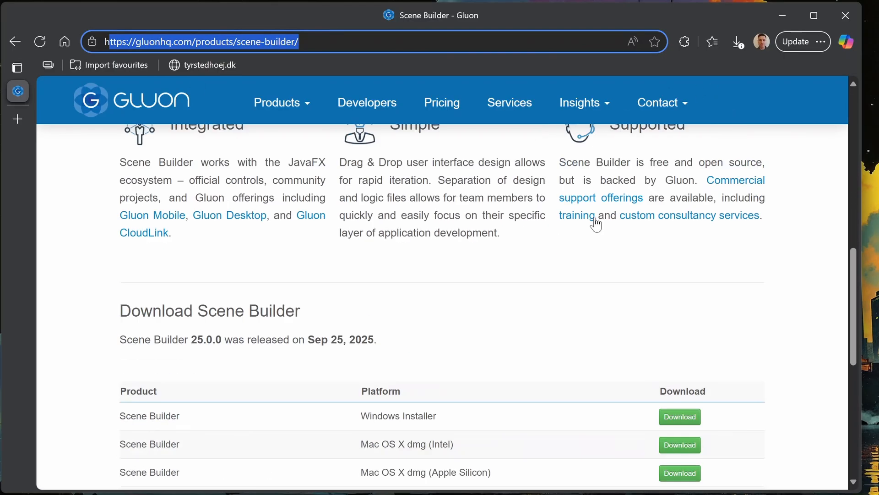
{"action": "scroll", "coordinate": [563, 223], "scroll_direction": "down", "scroll_amount": 8}
{"action": "scroll", "coordinate": [655, 229], "scroll_direction": "up", "scroll_amount": 3}
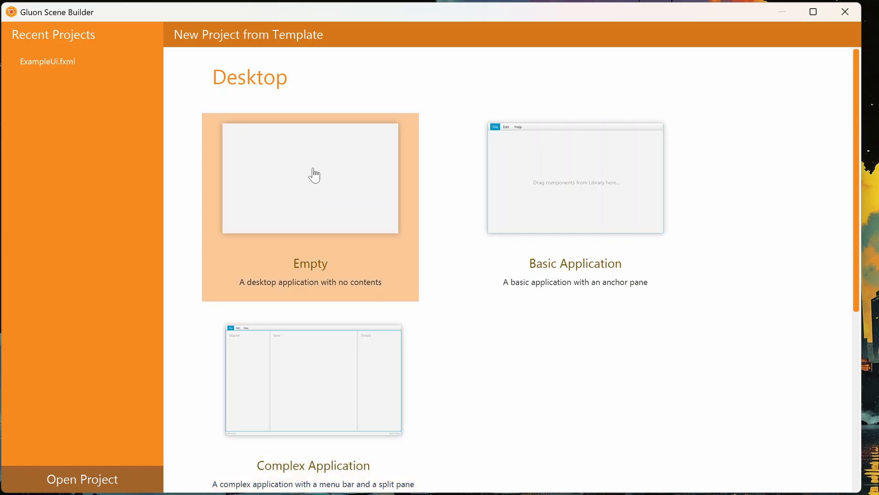
In Scene Builder, create an Empty desktop project and collapse the Containers and Properties sections
{"action": "left_click", "coordinate": [314, 176]}
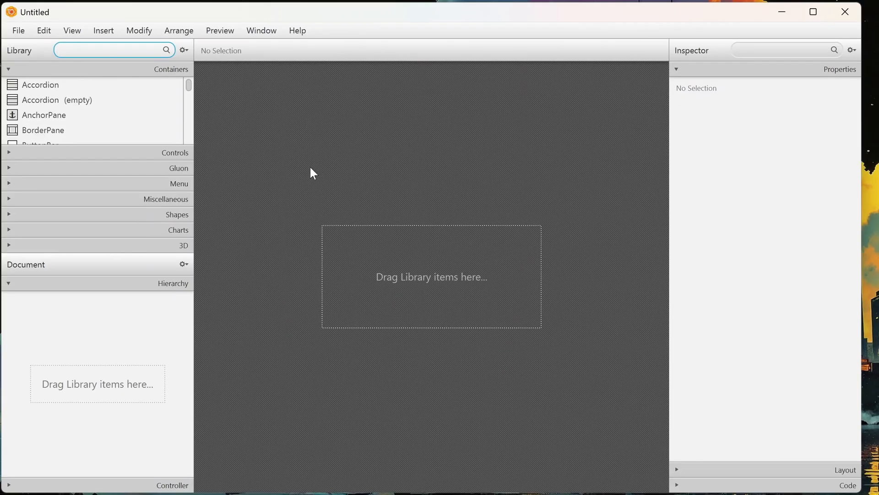
{"action": "left_click", "coordinate": [120, 74]}
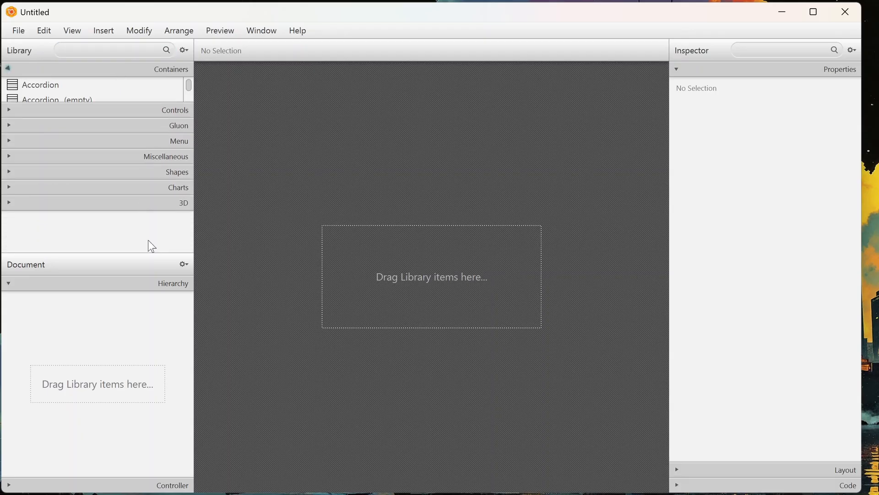
{"action": "left_click_drag", "start_coordinate": [42, 253], "coordinate": [47, 226]}
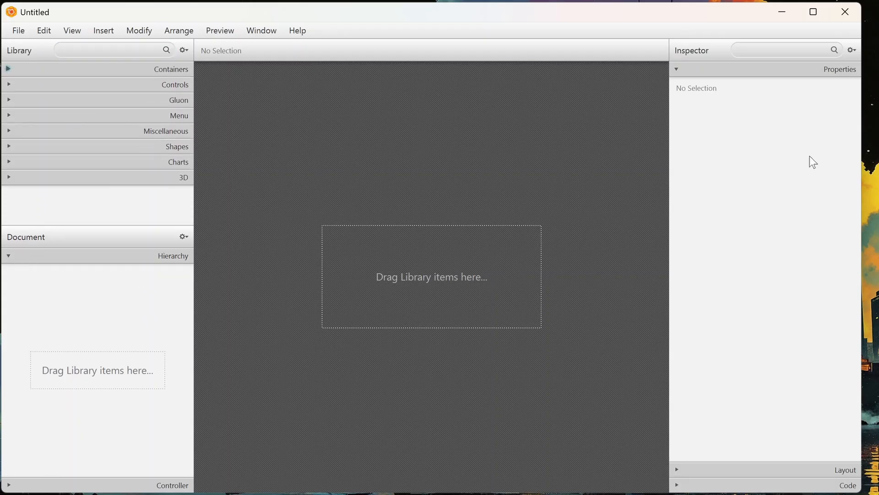
{"action": "left_click", "coordinate": [725, 70]}
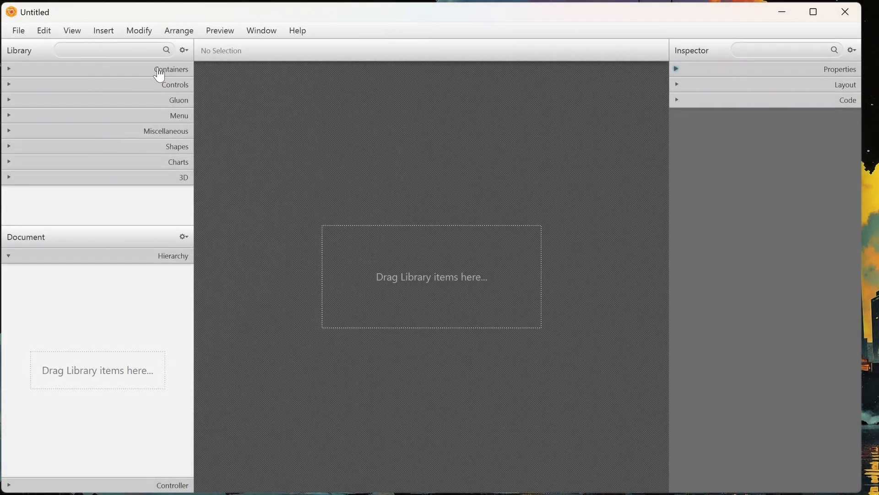
Enlarge the component library area and add an AnchorPane from the Containers as the root of the layout
{"action": "left_click", "coordinate": [137, 72]}
{"action": "left_click", "coordinate": [133, 71]}
{"action": "left_click_drag", "start_coordinate": [123, 225], "coordinate": [109, 400]}
{"action": "left_click", "coordinate": [131, 72]}
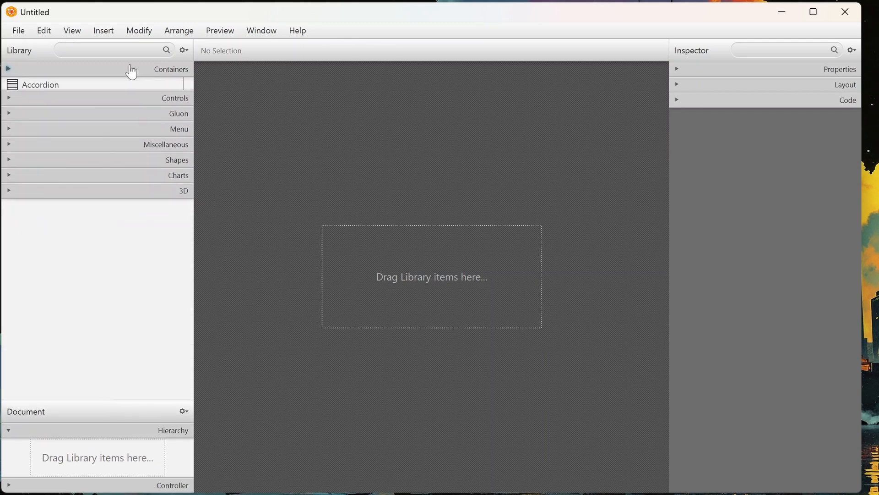
{"action": "scroll", "coordinate": [99, 92], "scroll_direction": "down", "scroll_amount": 1}
{"action": "scroll", "coordinate": [98, 119], "scroll_direction": "down", "scroll_amount": 4}
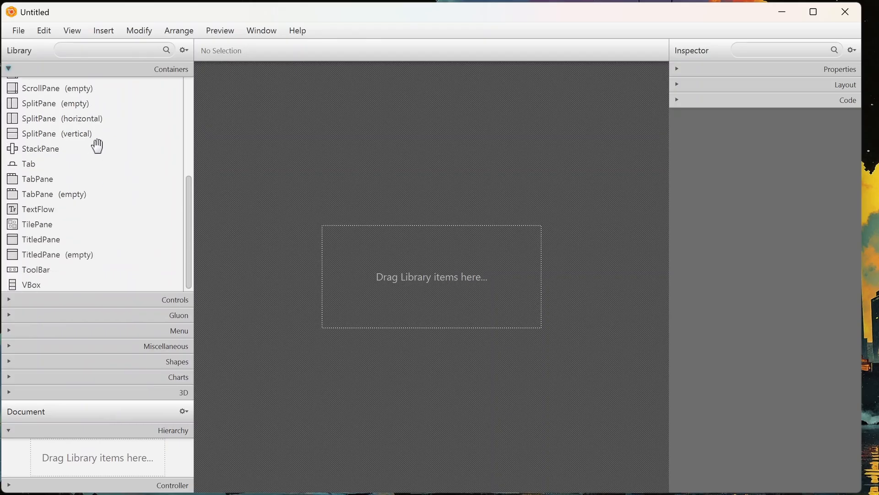
{"action": "scroll", "coordinate": [98, 156], "scroll_direction": "up", "scroll_amount": 4}
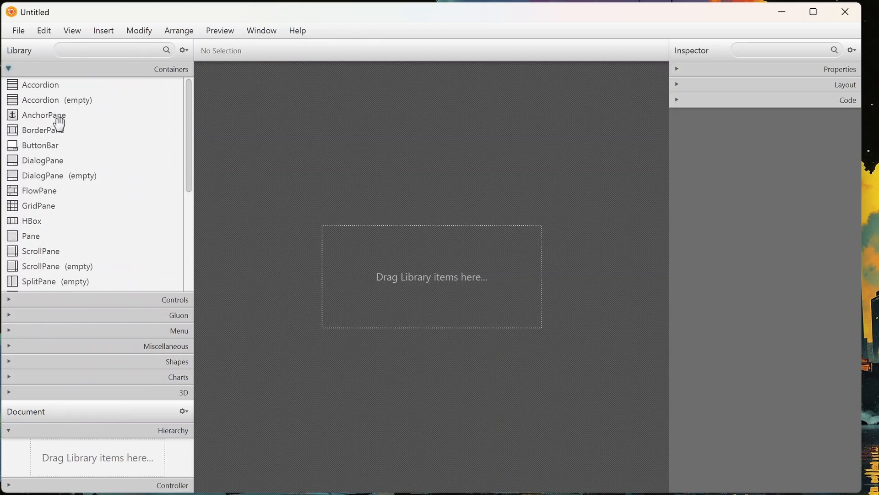
{"action": "left_click_drag", "start_coordinate": [59, 118], "coordinate": [413, 283]}
Place an HBox container inside the AnchorPane and stretch it to fill the whole pane
{"action": "scroll", "coordinate": [100, 161], "scroll_direction": "down", "scroll_amount": 1}
{"action": "scroll", "coordinate": [100, 161], "scroll_direction": "down", "scroll_amount": 2}
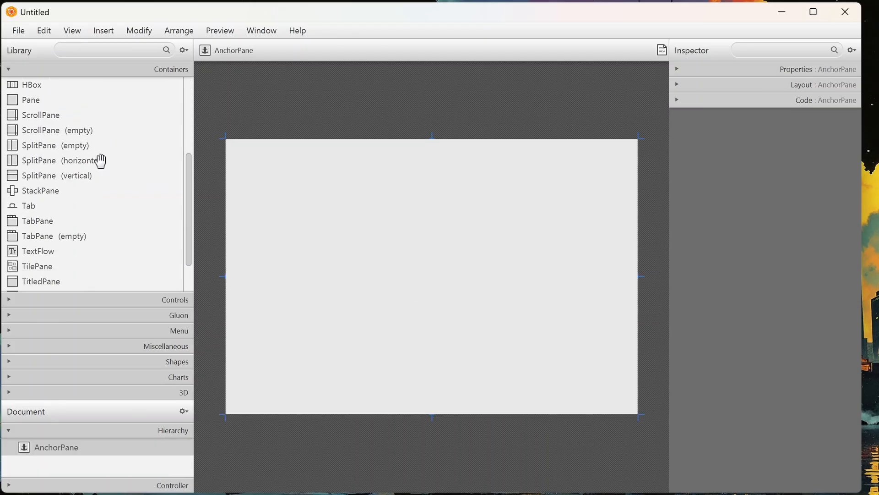
{"action": "left_click_drag", "start_coordinate": [33, 86], "coordinate": [443, 260]}
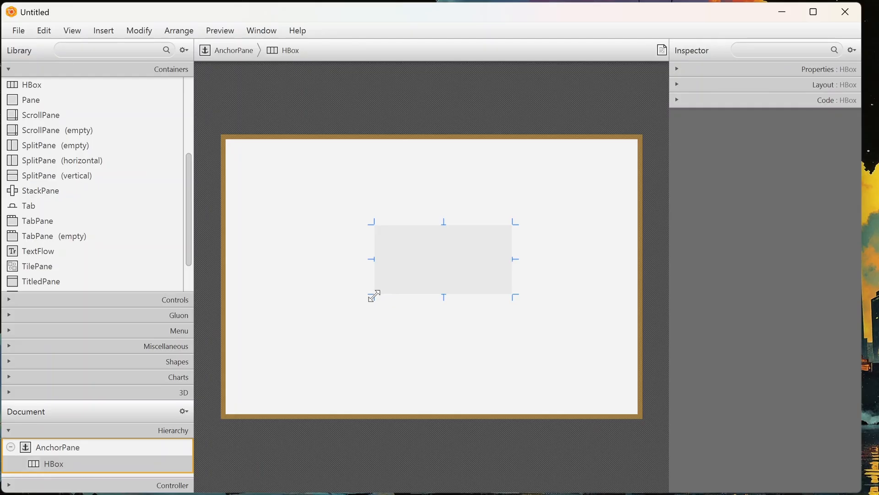
{"action": "left_click_drag", "start_coordinate": [374, 296], "coordinate": [225, 414]}
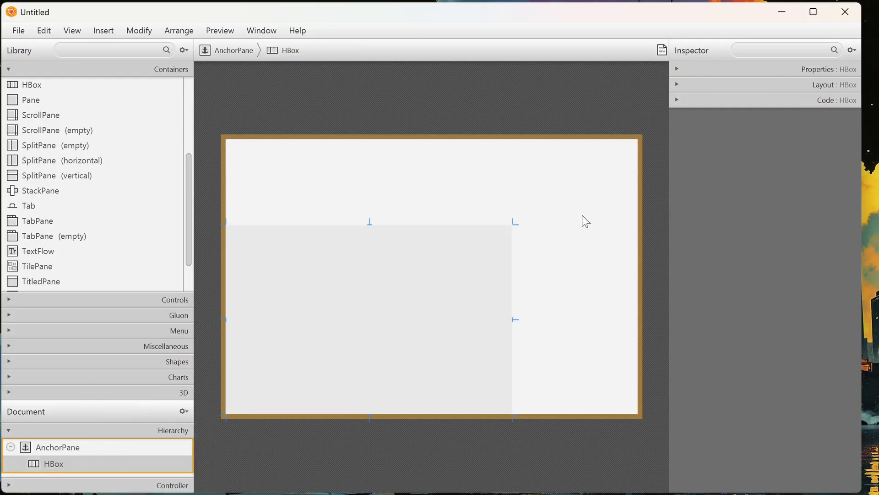
{"action": "left_click_drag", "start_coordinate": [515, 223], "coordinate": [638, 139]}
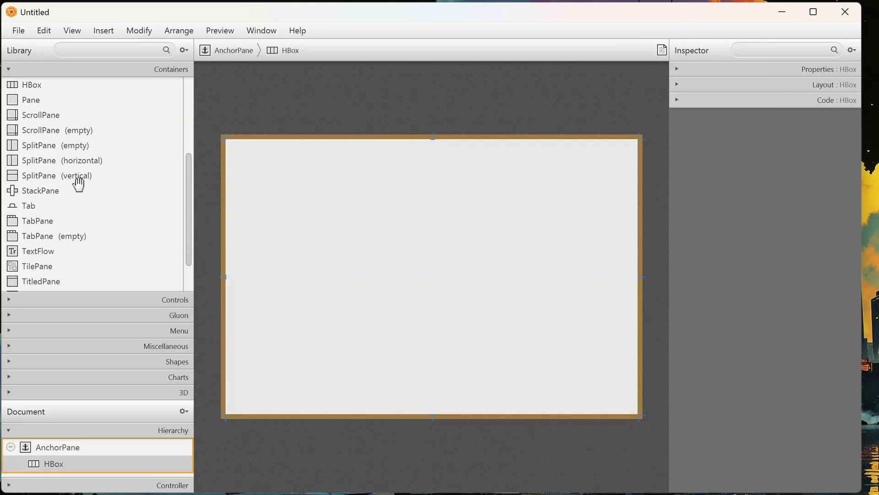
Add a Button and a CheckBox from the Controls category to the HBox
{"action": "scroll", "coordinate": [78, 183], "scroll_direction": "down", "scroll_amount": 2}
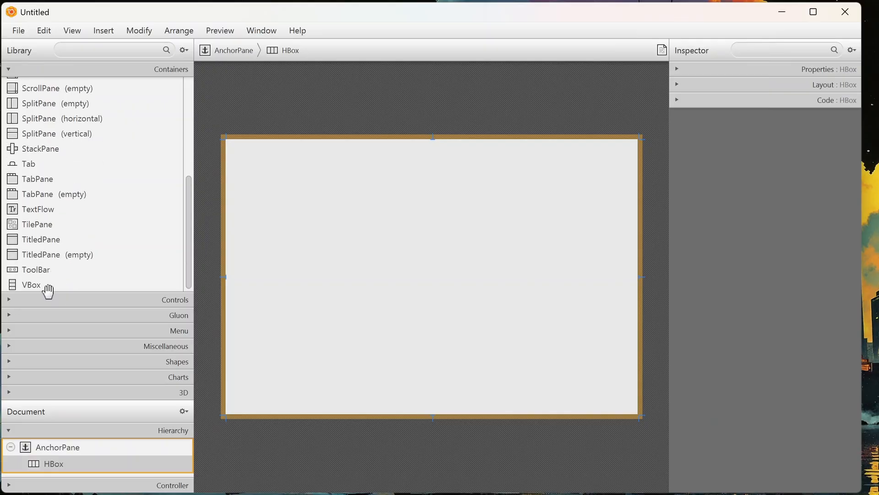
{"action": "scroll", "coordinate": [59, 280], "scroll_direction": "up", "scroll_amount": 3}
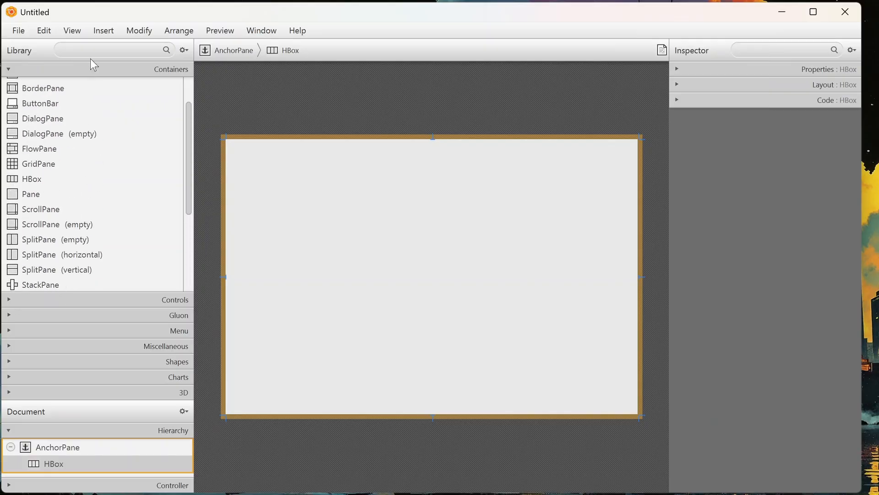
{"action": "left_click", "coordinate": [116, 71]}
{"action": "left_click", "coordinate": [126, 87]}
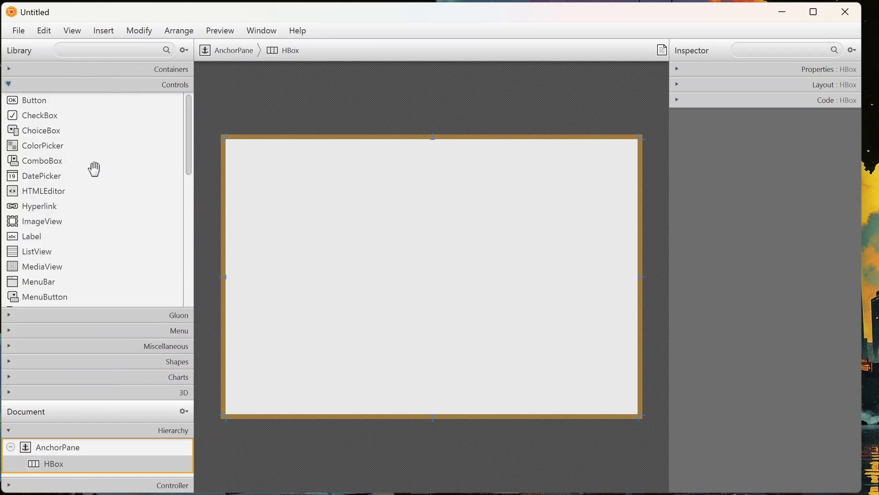
{"action": "left_click_drag", "start_coordinate": [31, 101], "coordinate": [296, 176]}
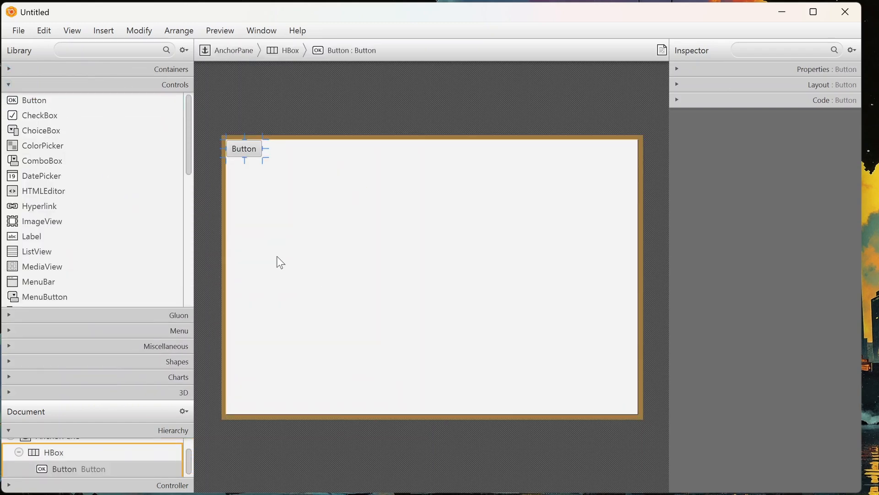
{"action": "left_click_drag", "start_coordinate": [36, 117], "coordinate": [270, 206]}
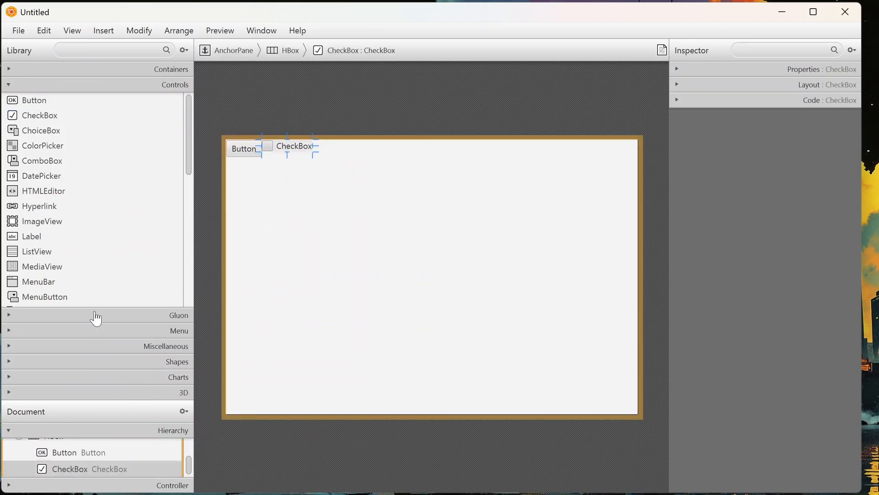
View the full component hierarchy, restore the library space, and add a Label after the CheckBox in the HBox
{"action": "left_click_drag", "start_coordinate": [102, 399], "coordinate": [103, 242]}
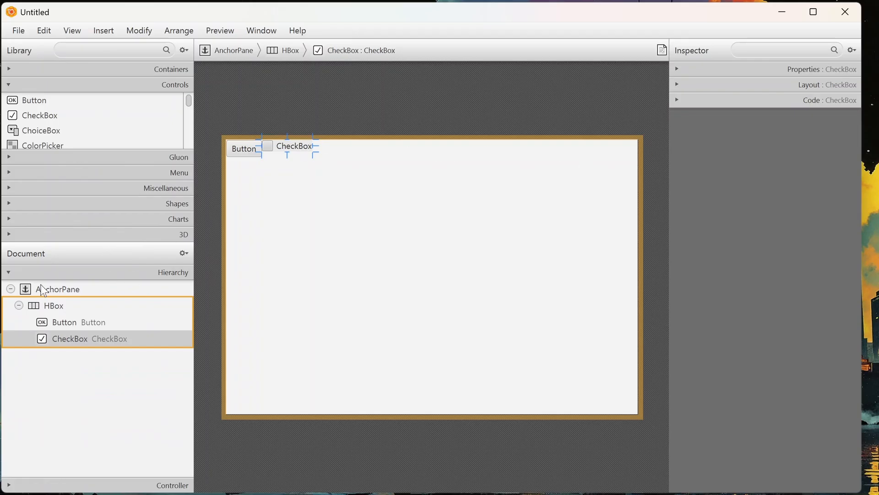
{"action": "left_click_drag", "start_coordinate": [79, 244], "coordinate": [89, 378]}
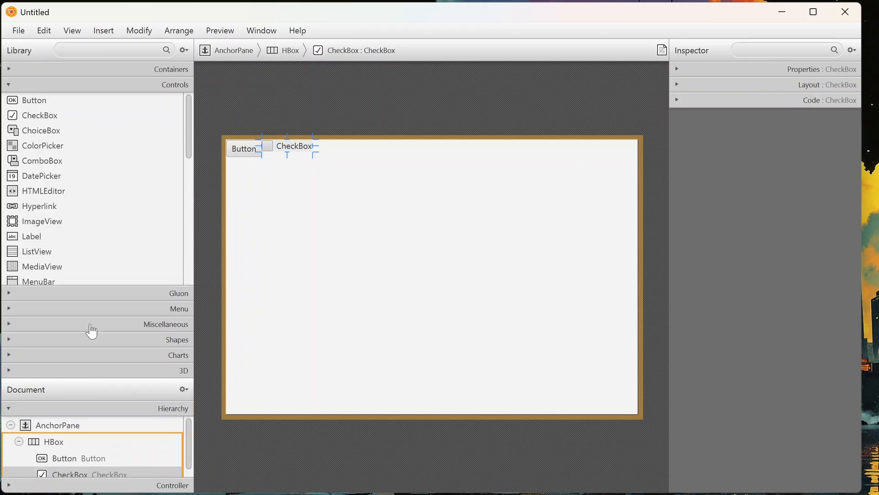
{"action": "double_click", "coordinate": [31, 190]}
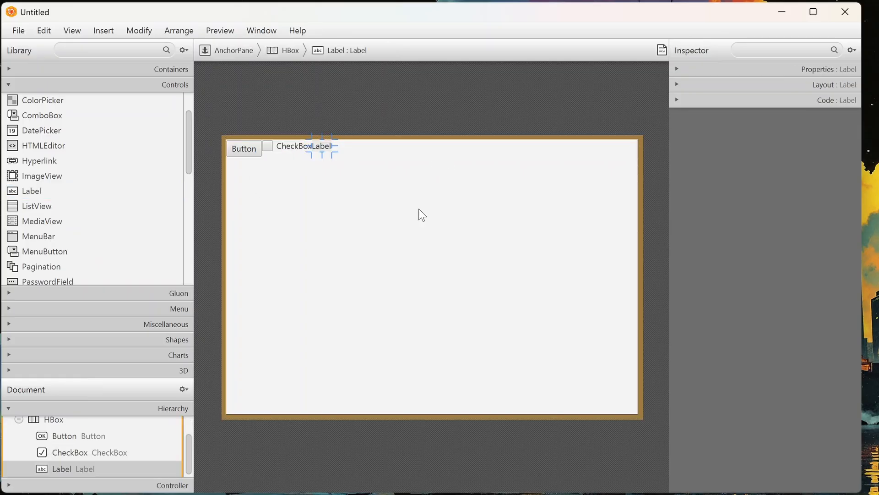
Examine the remaining components in the Controls category and those in the Gluon category
{"action": "scroll", "coordinate": [80, 230], "scroll_direction": "down", "scroll_amount": 8}
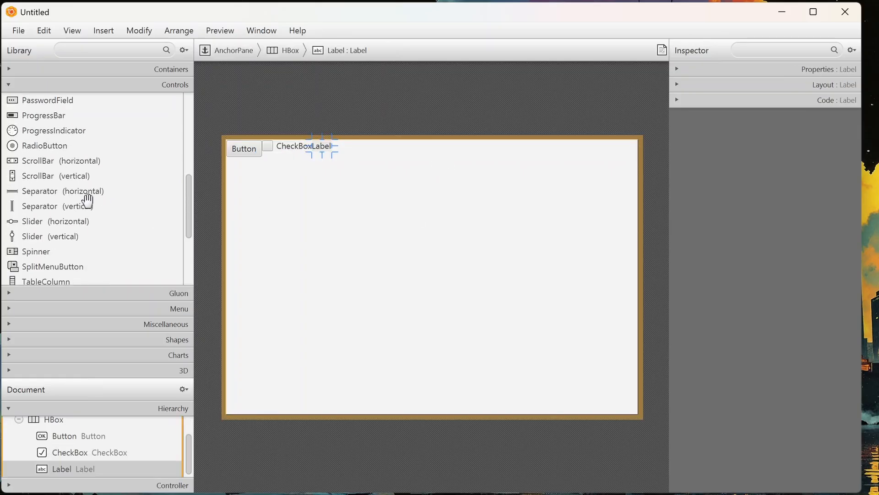
{"action": "scroll", "coordinate": [60, 224], "scroll_direction": "down", "scroll_amount": 2}
{"action": "scroll", "coordinate": [68, 235], "scroll_direction": "down", "scroll_amount": 5}
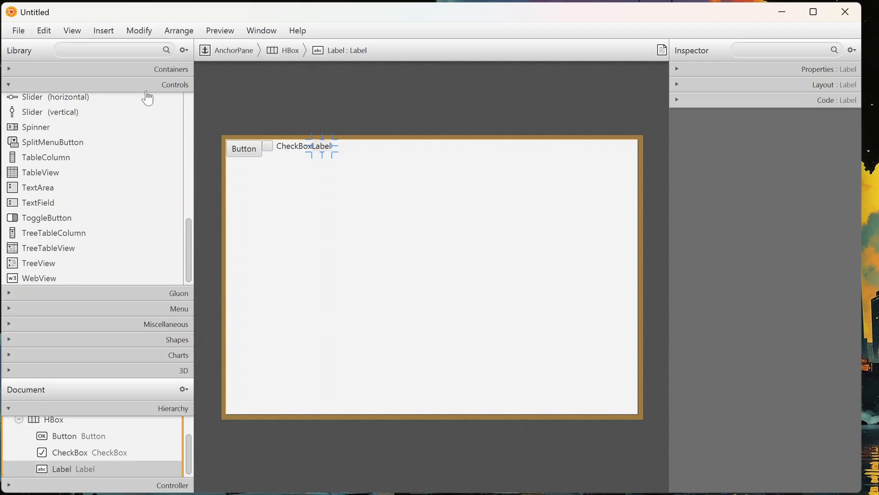
{"action": "left_click", "coordinate": [169, 87]}
{"action": "left_click", "coordinate": [167, 101]}
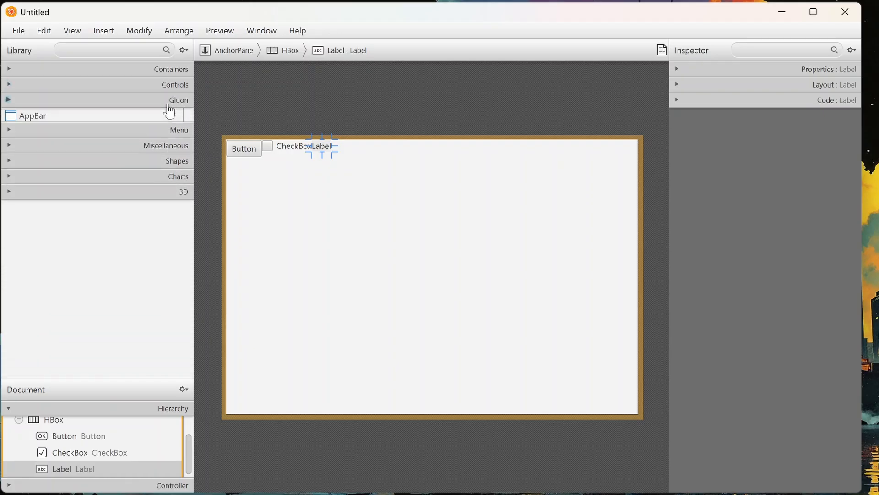
{"action": "scroll", "coordinate": [106, 216], "scroll_direction": "down", "scroll_amount": 5}
{"action": "scroll", "coordinate": [106, 216], "scroll_direction": "up", "scroll_amount": 5}
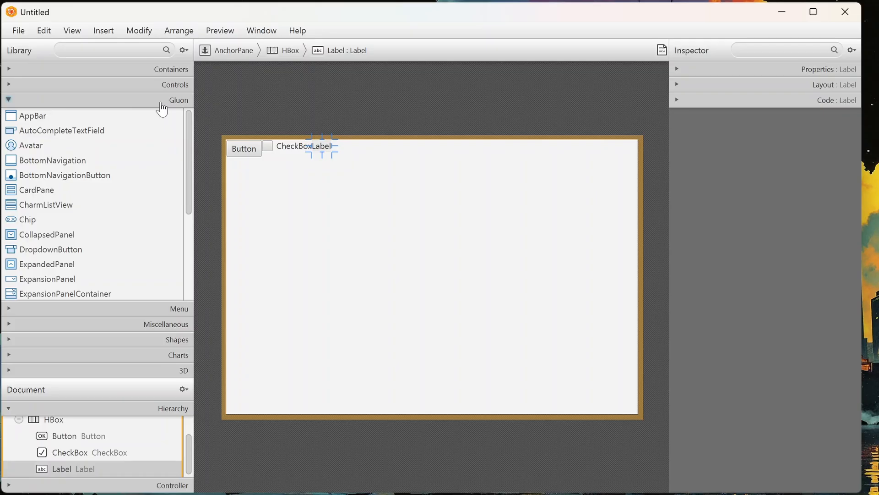
{"action": "scroll", "coordinate": [133, 187], "scroll_direction": "down", "scroll_amount": 3}
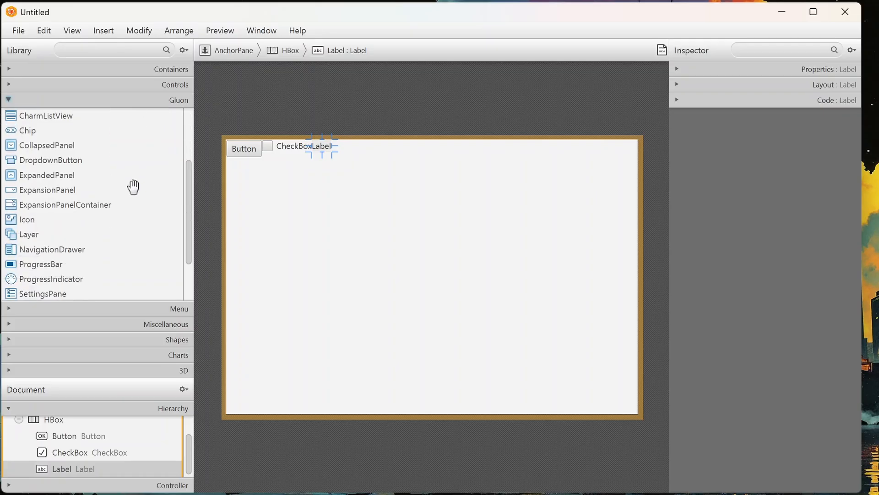
Search the component library for "Textfiel" and clear the search
{"action": "left_click", "coordinate": [90, 49]}
{"action": "type", "text": "Textfiel"}
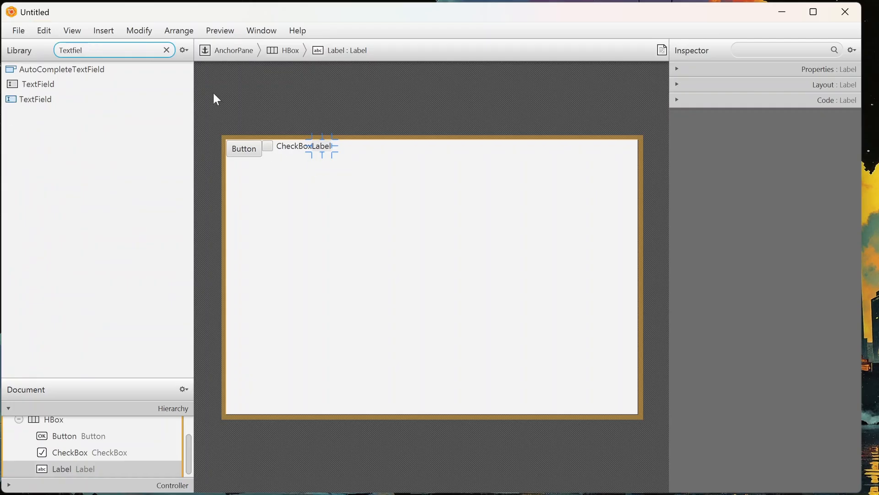
{"action": "left_click", "coordinate": [166, 50]}
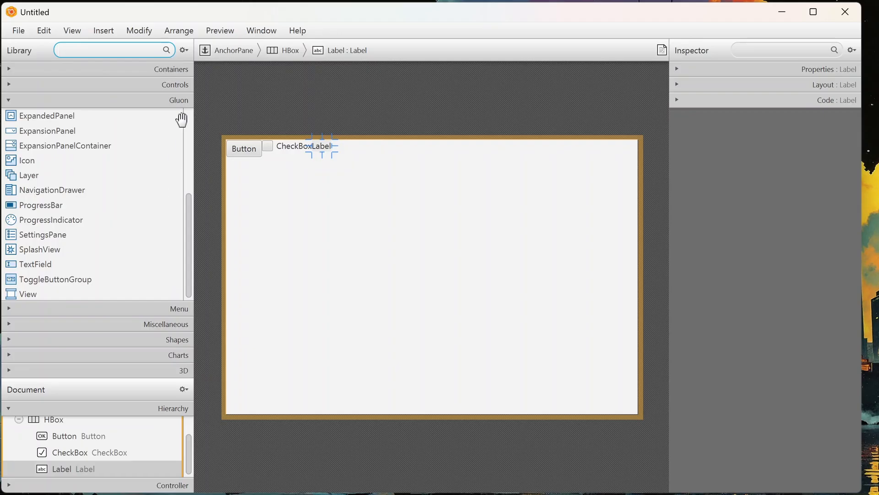
Examine the components in the Menu and Miscellaneous categories, including Menu, Stage and Scene
{"action": "left_click", "coordinate": [171, 100]}
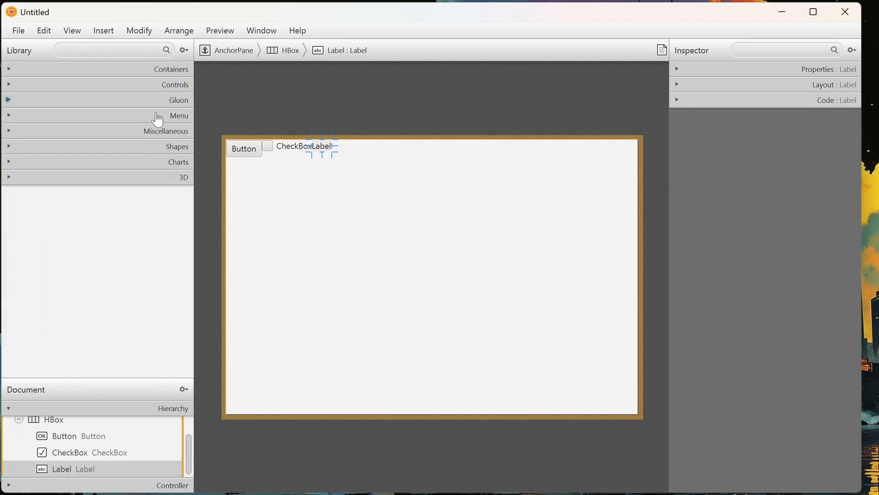
{"action": "left_click", "coordinate": [156, 116]}
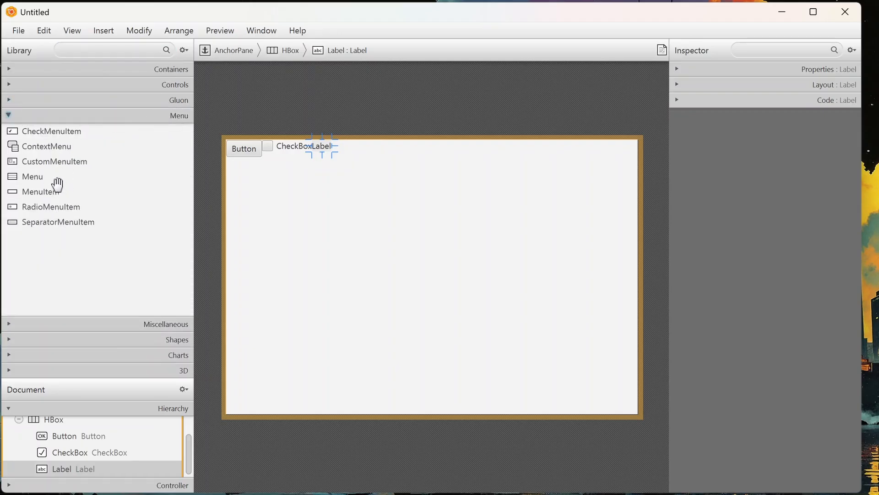
{"action": "left_click", "coordinate": [23, 31]}
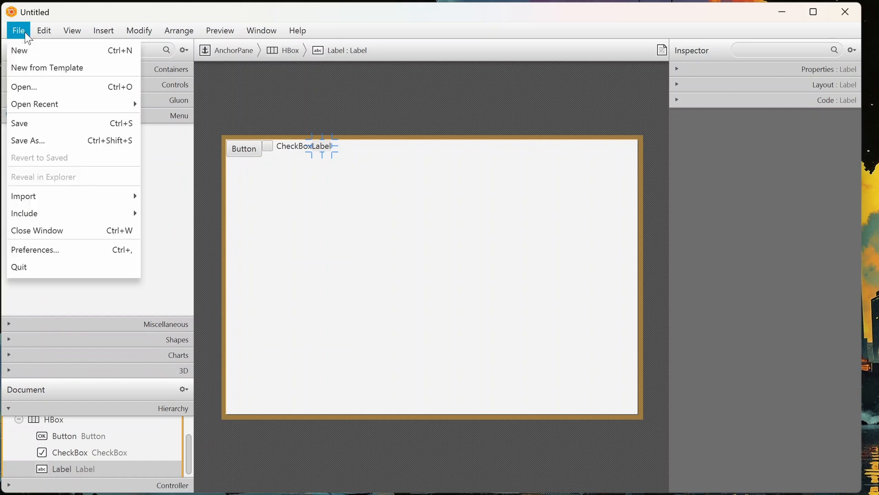
{"action": "left_click", "coordinate": [23, 28]}
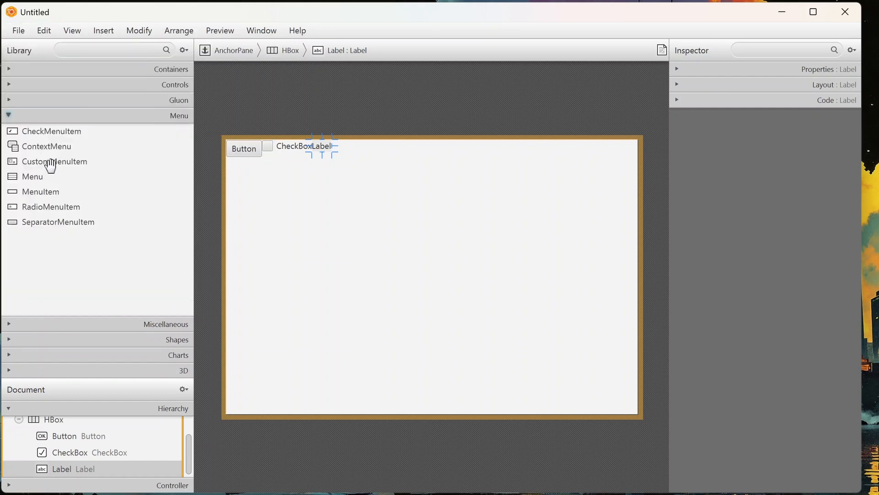
{"action": "left_click", "coordinate": [34, 177]}
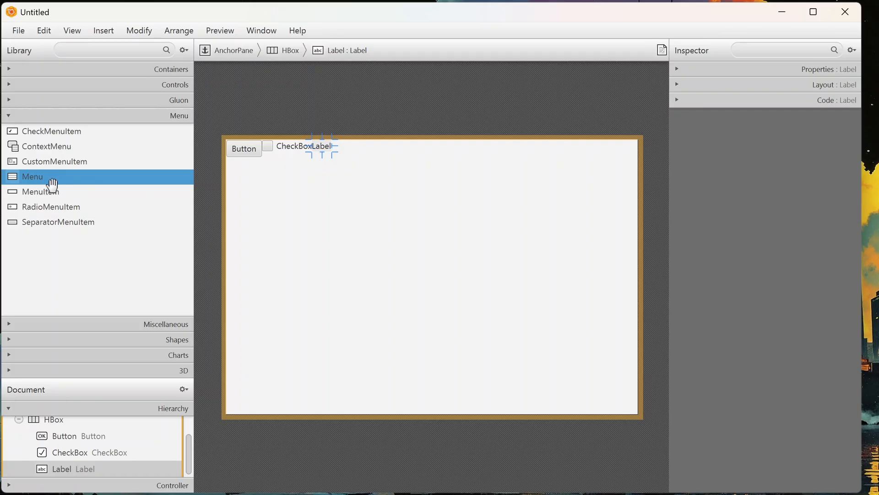
{"action": "left_click", "coordinate": [117, 116]}
{"action": "left_click", "coordinate": [164, 133]}
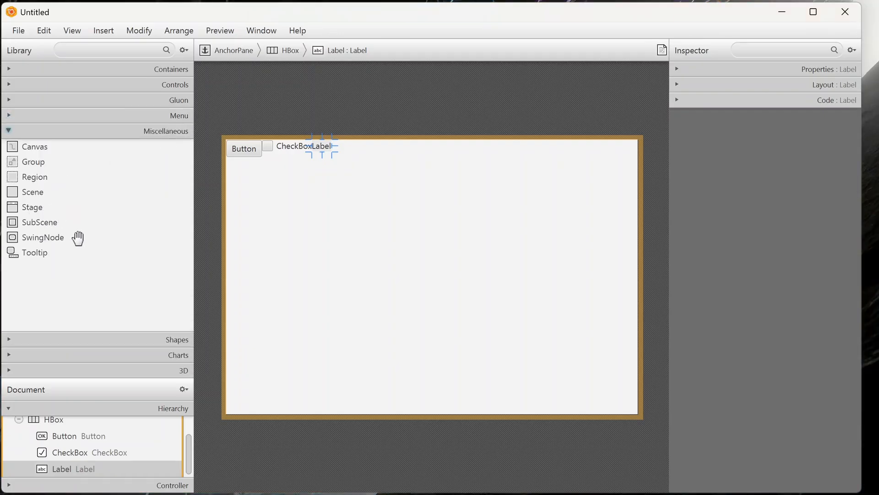
{"action": "left_click", "coordinate": [34, 207]}
{"action": "left_click", "coordinate": [37, 193]}
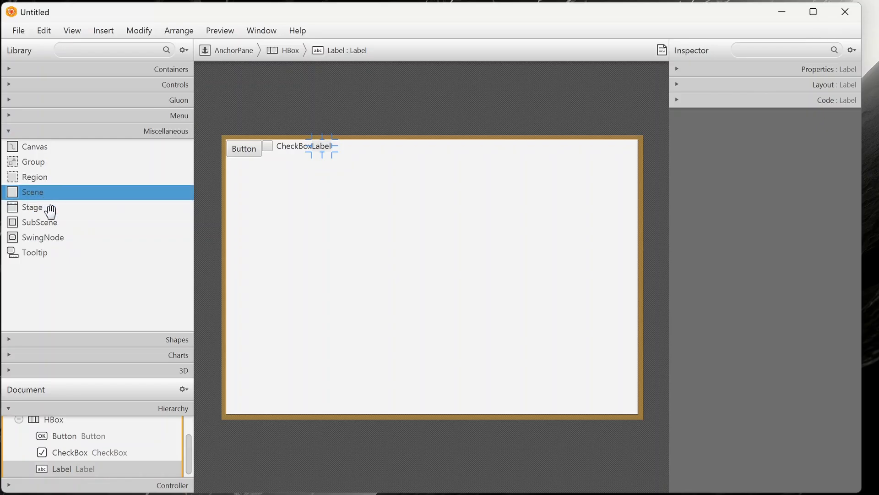
Examine the Canvas entry among the Miscellaneous components and the list of components in the Shapes category
{"action": "left_click", "coordinate": [47, 148]}
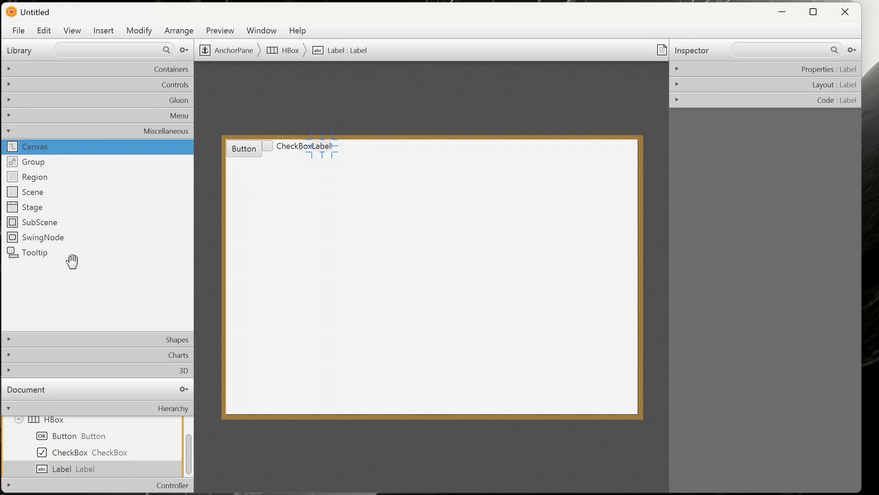
{"action": "left_click", "coordinate": [164, 137]}
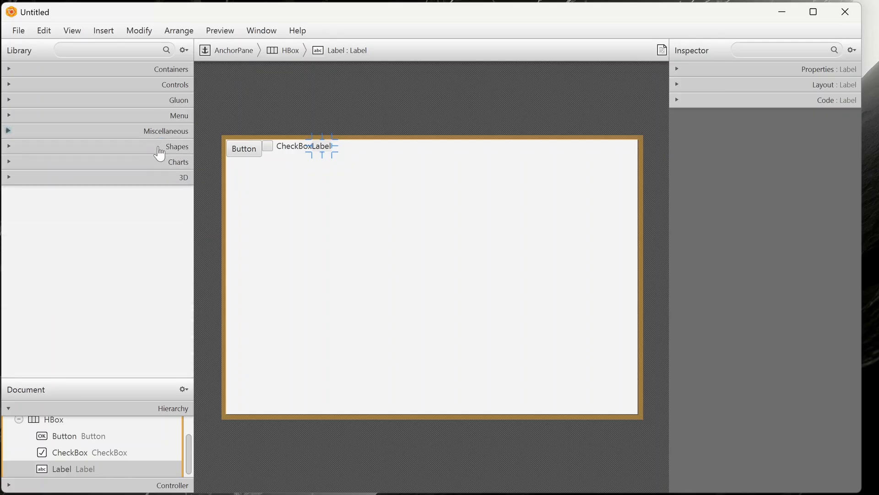
{"action": "left_click", "coordinate": [160, 153]}
{"action": "scroll", "coordinate": [73, 226], "scroll_direction": "down", "scroll_amount": 5}
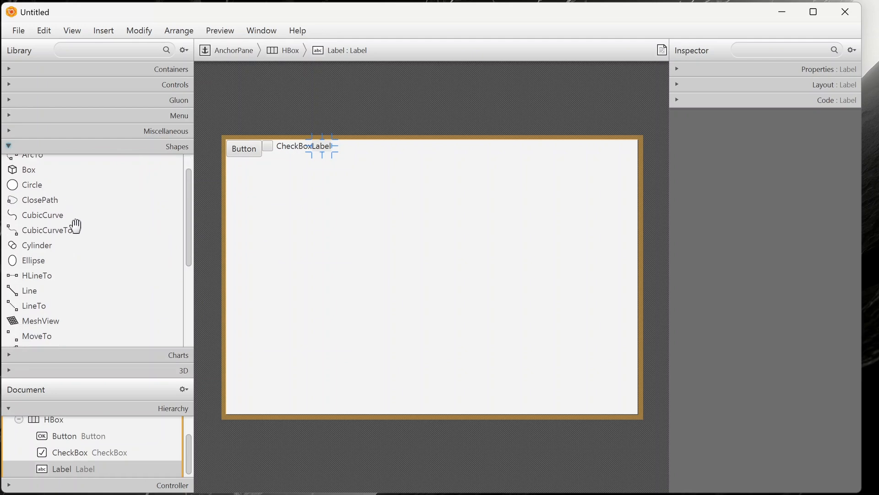
{"action": "scroll", "coordinate": [77, 230], "scroll_direction": "up", "scroll_amount": 5}
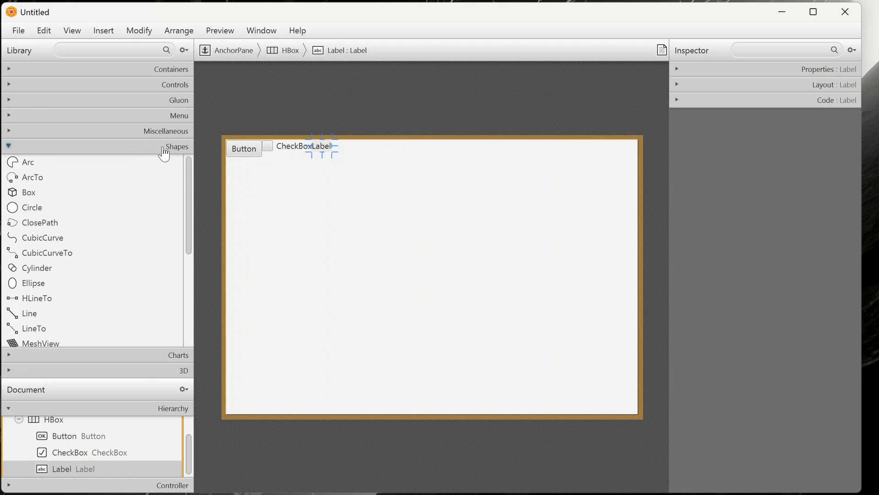
{"action": "left_click", "coordinate": [164, 146]}
Examine the components in the Charts and 3D categories of the library
{"action": "left_click", "coordinate": [165, 163]}
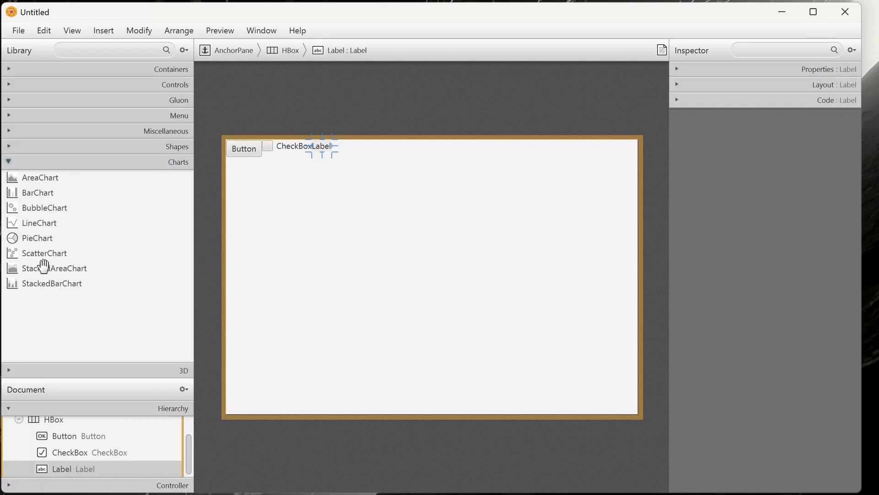
{"action": "left_click", "coordinate": [161, 168]}
{"action": "left_click", "coordinate": [155, 182]}
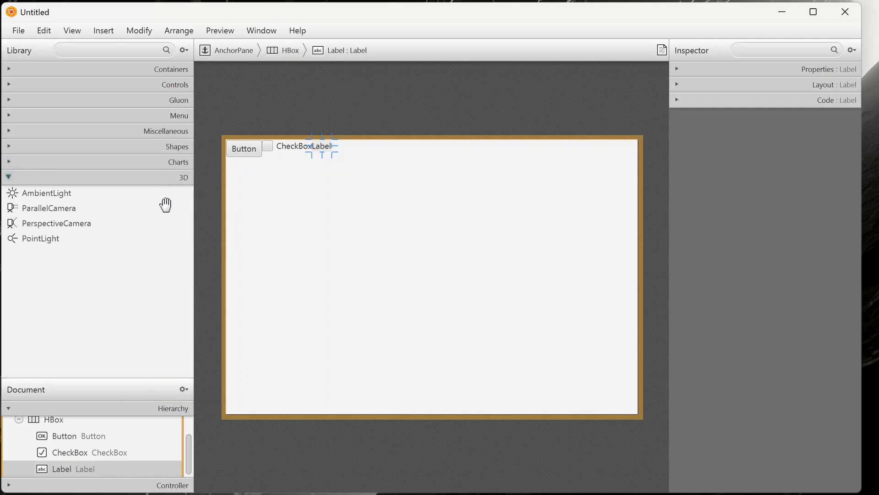
{"action": "left_click", "coordinate": [170, 182]}
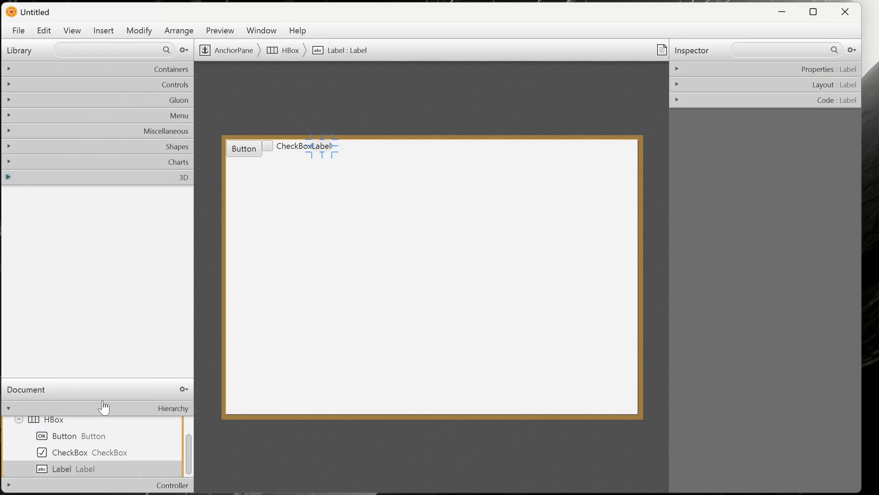
Enlarge the document hierarchy over the library, and collapse and re-expand its AnchorPane and HBox branches
{"action": "left_click_drag", "start_coordinate": [110, 378], "coordinate": [107, 91]}
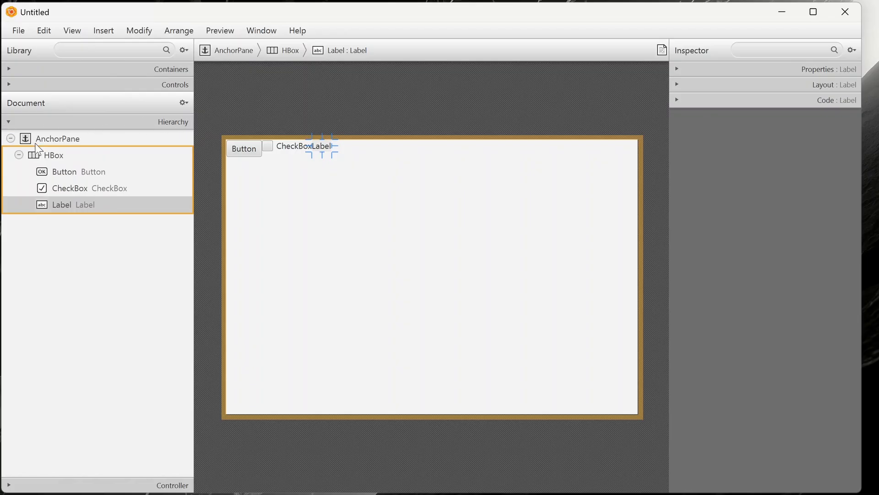
{"action": "left_click", "coordinate": [11, 139]}
{"action": "left_click", "coordinate": [11, 139]}
{"action": "left_click", "coordinate": [19, 155]}
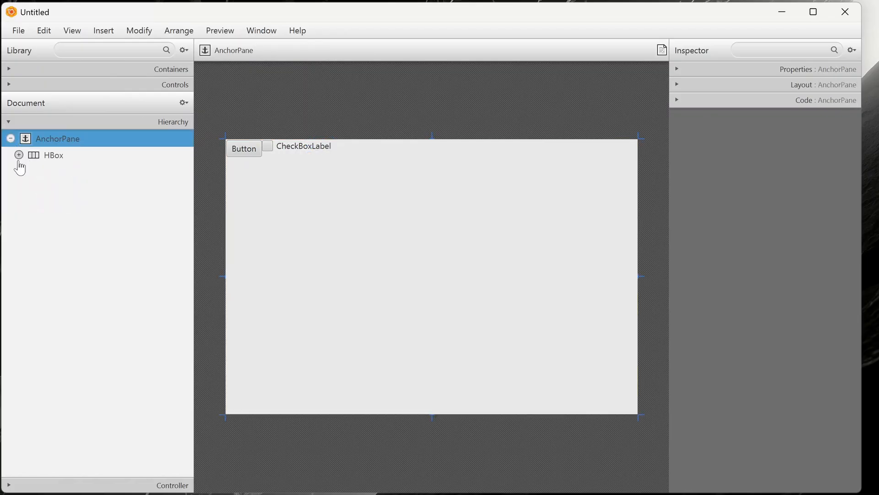
{"action": "left_click", "coordinate": [19, 155]}
Select the HBox and the group of Button, CheckBox and Label in the hierarchy, and clear the selection
{"action": "left_click", "coordinate": [54, 156]}
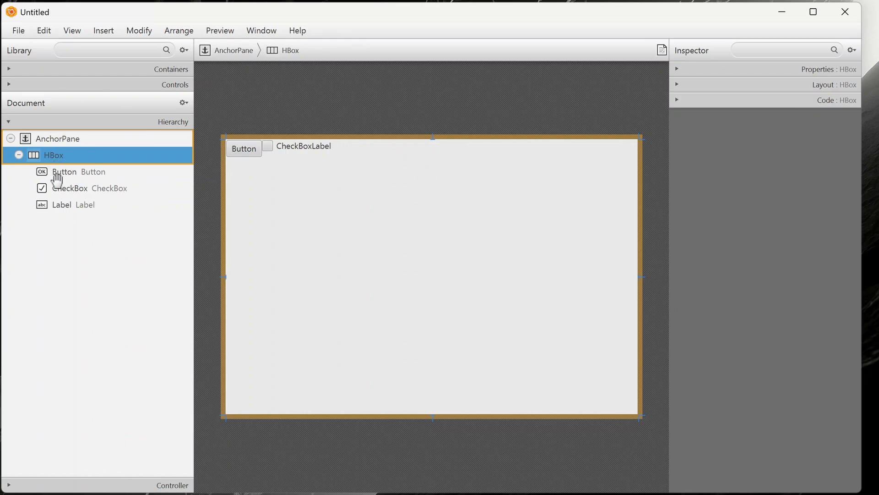
{"action": "left_click", "coordinate": [58, 173]}
{"action": "left_click", "coordinate": [69, 211], "text": "shift"}
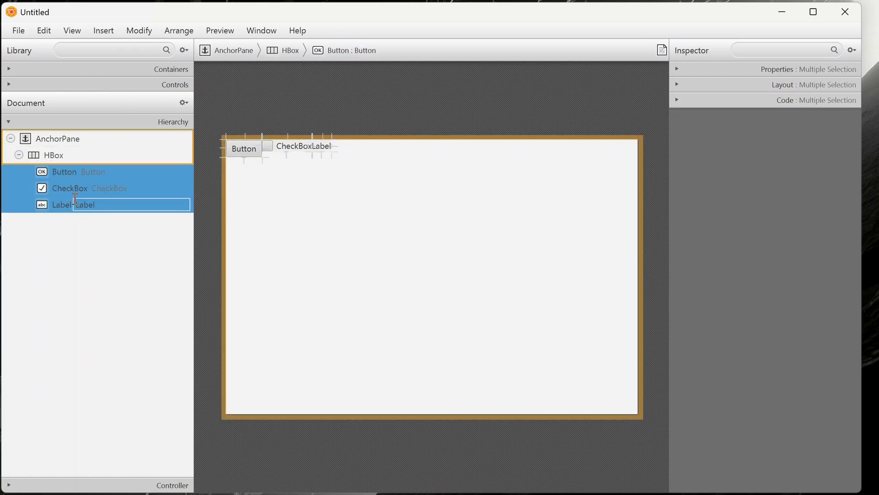
{"action": "left_click", "coordinate": [82, 247]}
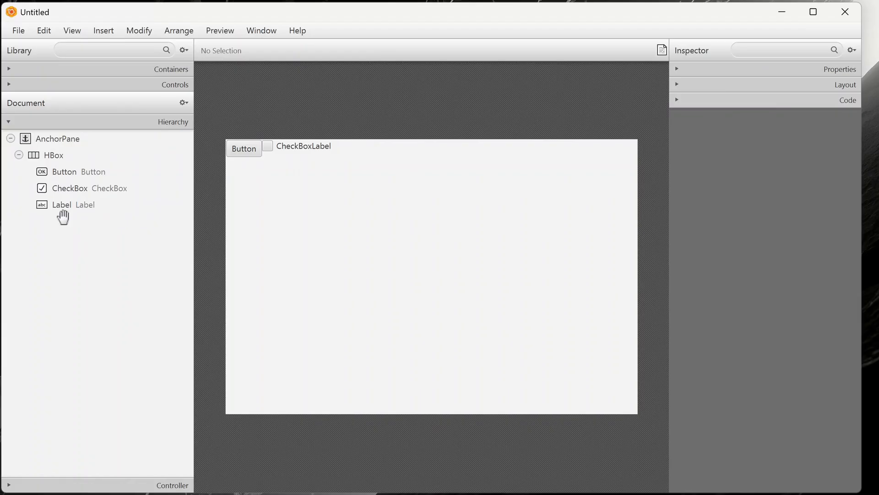
Use Select Parent on the Label in the hierarchy to select the HBox that contains it
{"action": "left_click", "coordinate": [61, 207]}
{"action": "right_click", "coordinate": [72, 202]}
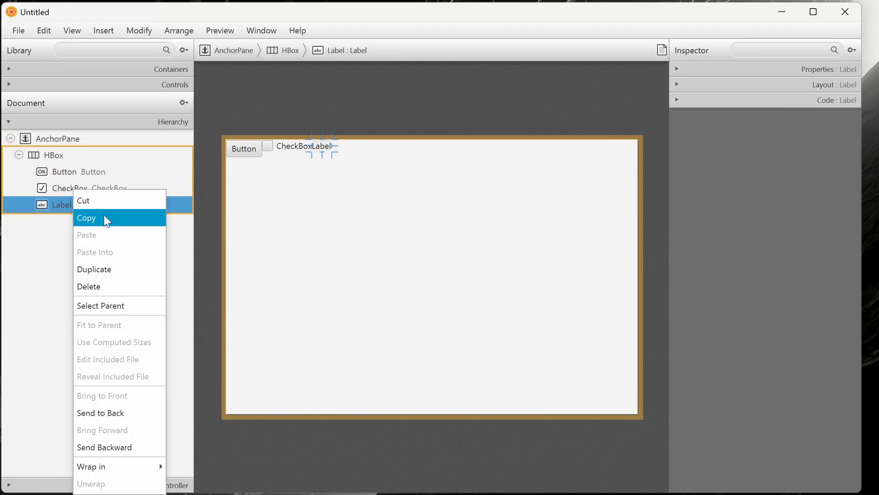
{"action": "left_click", "coordinate": [118, 306]}
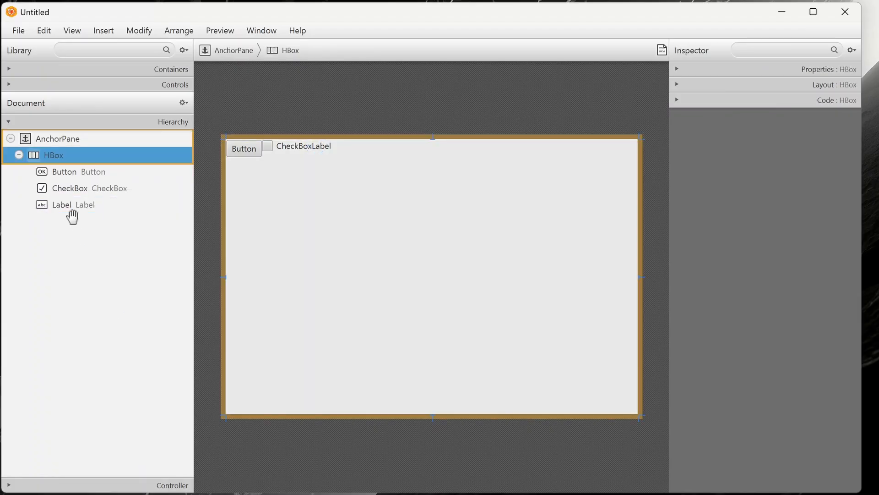
Wrap the Label in a FlowPane, toggle the FlowPane's branch in the hierarchy, and undo the wrapping
{"action": "left_click", "coordinate": [66, 207]}
{"action": "right_click", "coordinate": [67, 205]}
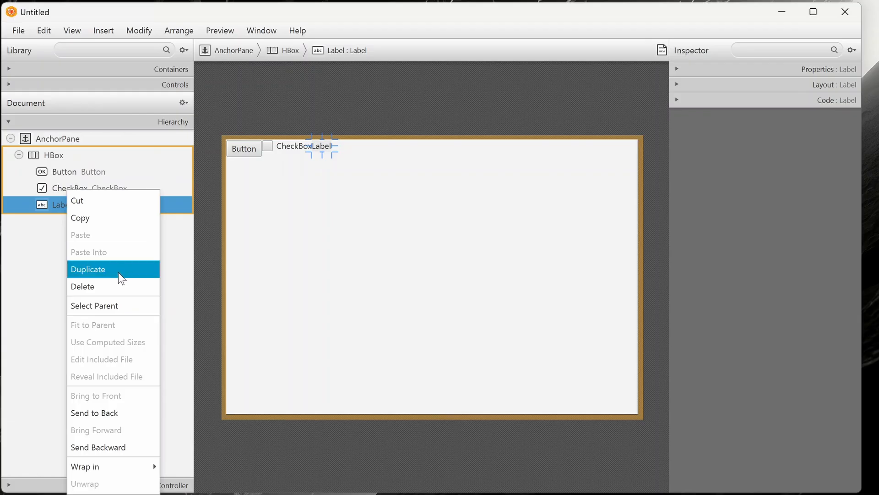
{"action": "mouse_move", "coordinate": [119, 468]}
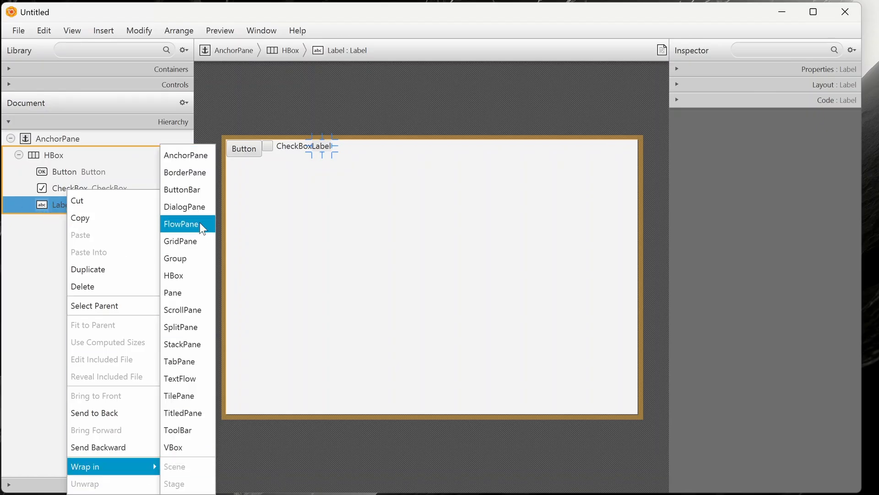
{"action": "left_click", "coordinate": [200, 224]}
{"action": "left_click", "coordinate": [27, 205]}
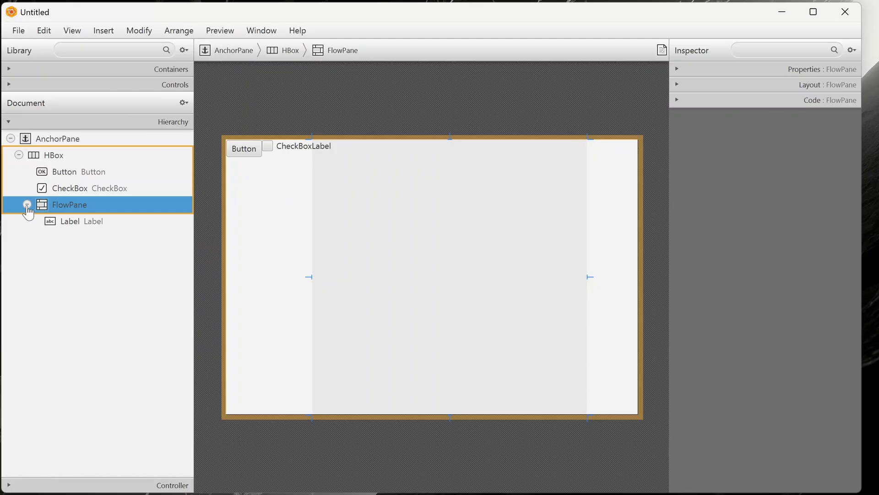
{"action": "left_click", "coordinate": [27, 204]}
{"action": "key", "text": "ctrl+z"}
Wrap the Button, CheckBox and Label together in a VBox inside the HBox, and undo the wrapping
{"action": "left_click", "coordinate": [71, 173], "text": "shift"}
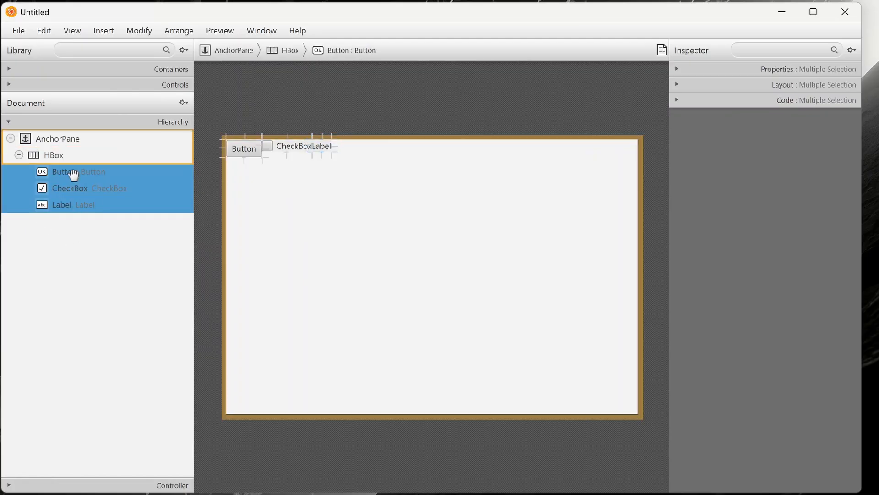
{"action": "right_click", "coordinate": [74, 172]}
{"action": "mouse_move", "coordinate": [141, 448]}
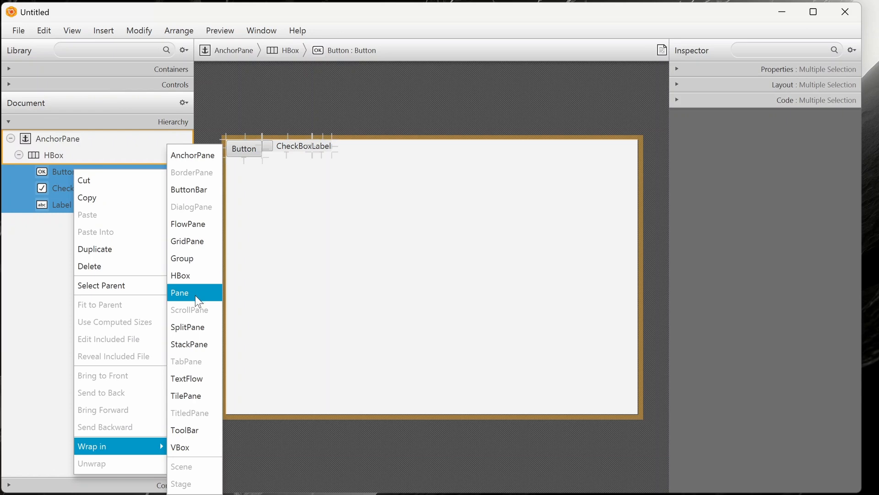
{"action": "left_click", "coordinate": [185, 447]}
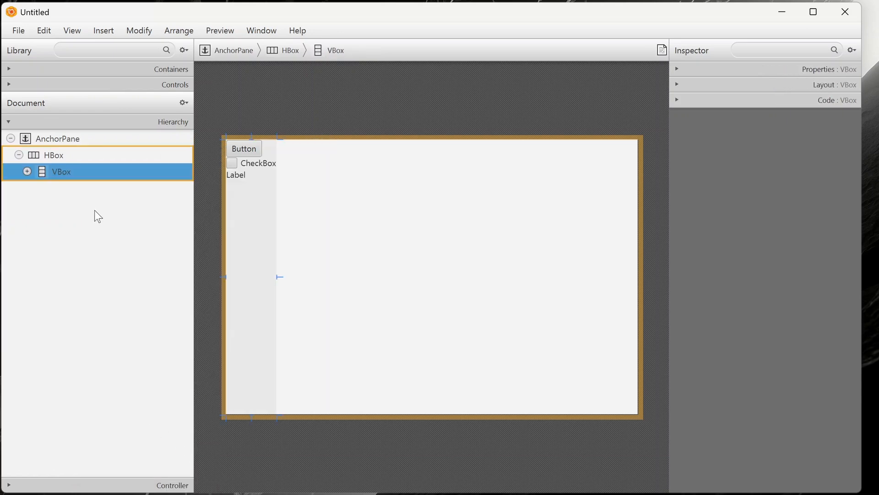
{"action": "key", "text": "ctrl+z"}
Collapse the hierarchy, set the document's controller class to ExampleController, and collapse the controller settings
{"action": "left_click", "coordinate": [10, 138]}
{"action": "left_click", "coordinate": [29, 122]}
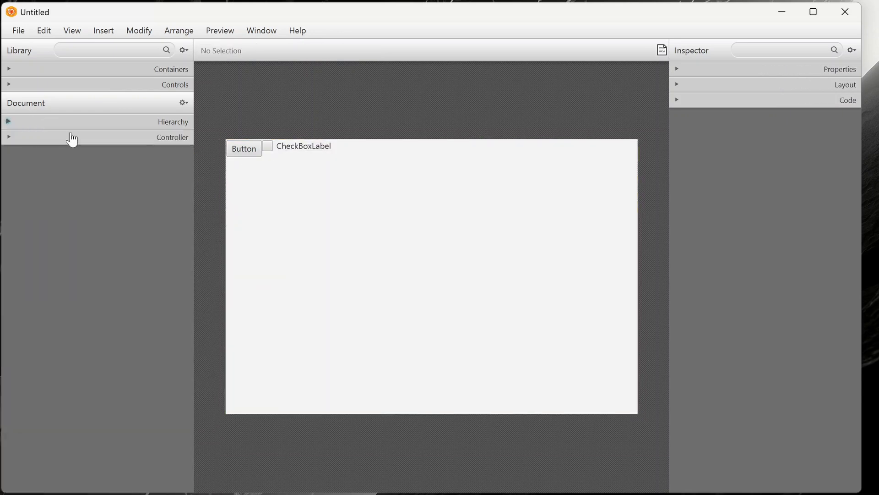
{"action": "left_click", "coordinate": [99, 133]}
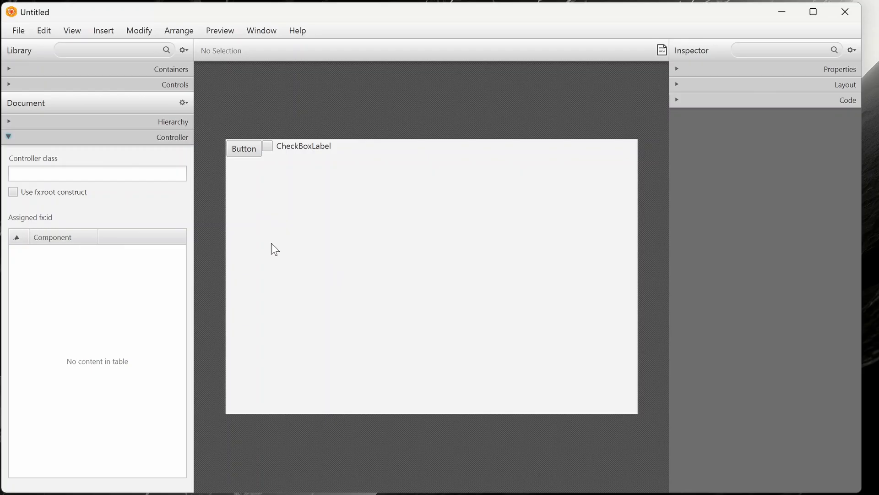
{"action": "left_click", "coordinate": [251, 154]}
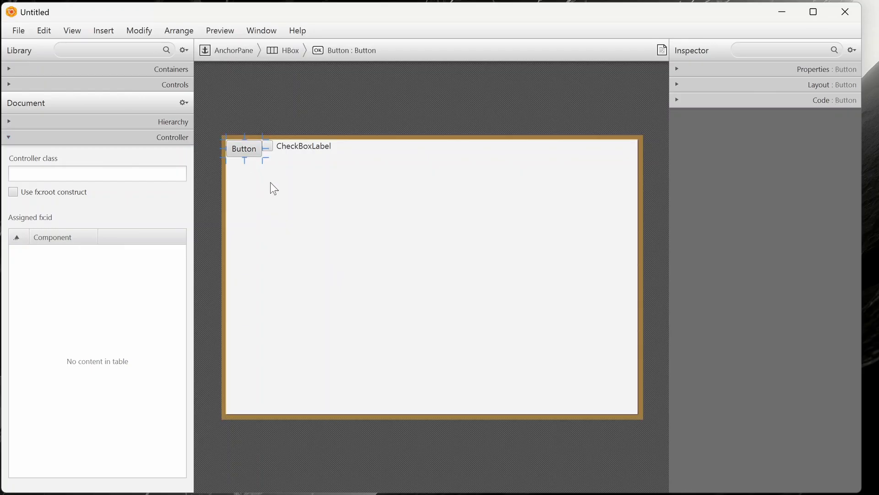
{"action": "left_click", "coordinate": [53, 177]}
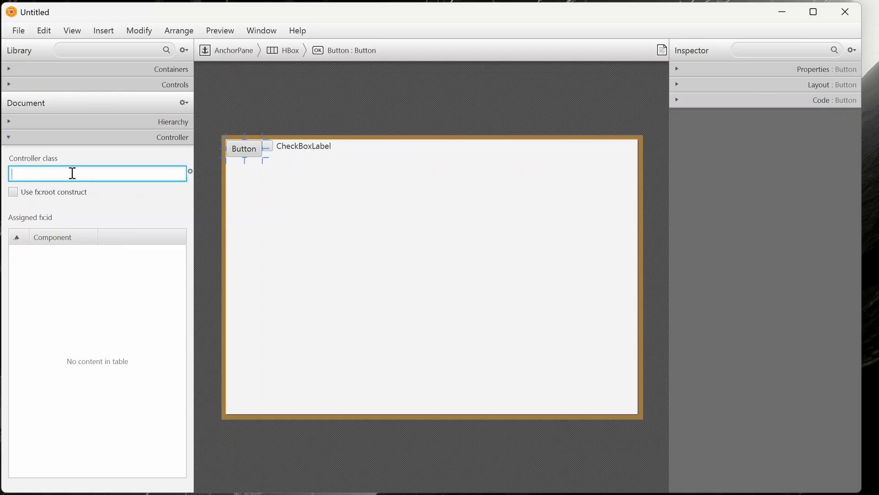
{"action": "type", "text": "Examp"}
{"action": "key", "text": "BackSpace"}
{"action": "key", "text": "BackSpace"}
{"action": "key", "text": "BackSpace"}
{"action": "type", "text": "xampleController"}
{"action": "left_click_drag", "start_coordinate": [10, 174], "coordinate": [82, 172]}
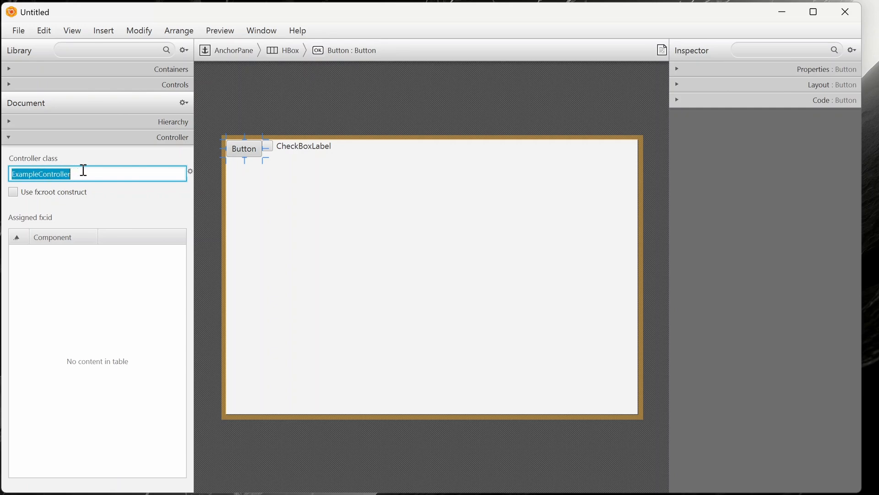
{"action": "left_click", "coordinate": [129, 138]}
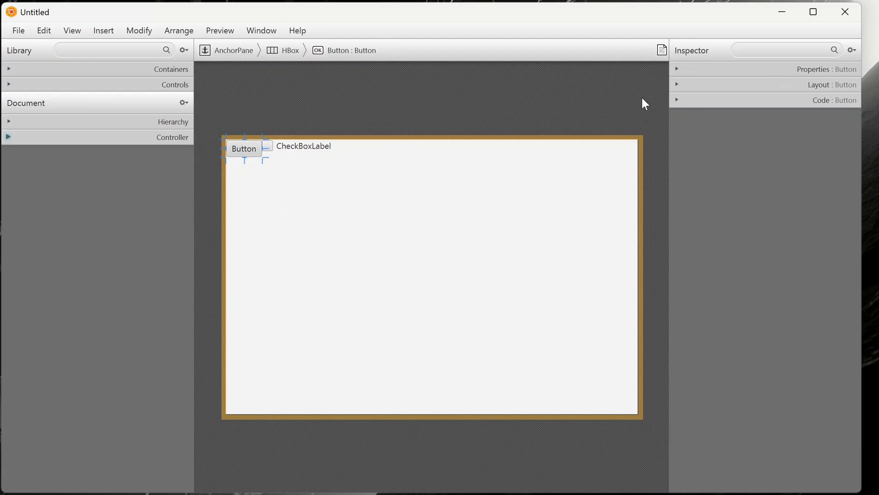
Select the HBox, CheckBox, Button and Label on the canvas to compare their inspector sections, ending on the Button
{"action": "left_click", "coordinate": [338, 228]}
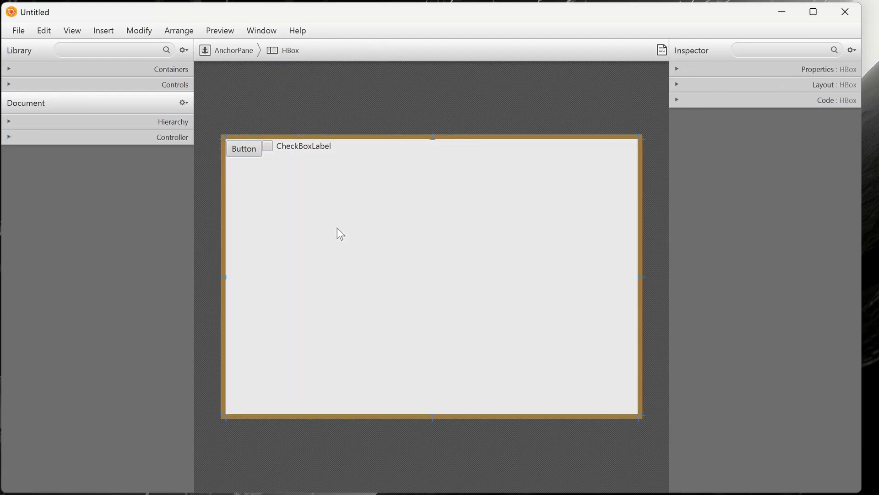
{"action": "left_click", "coordinate": [308, 149]}
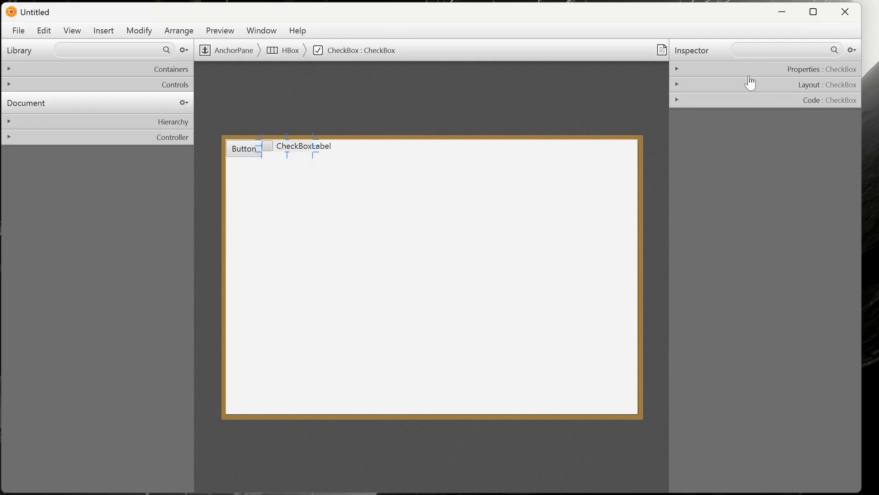
{"action": "left_click", "coordinate": [254, 151]}
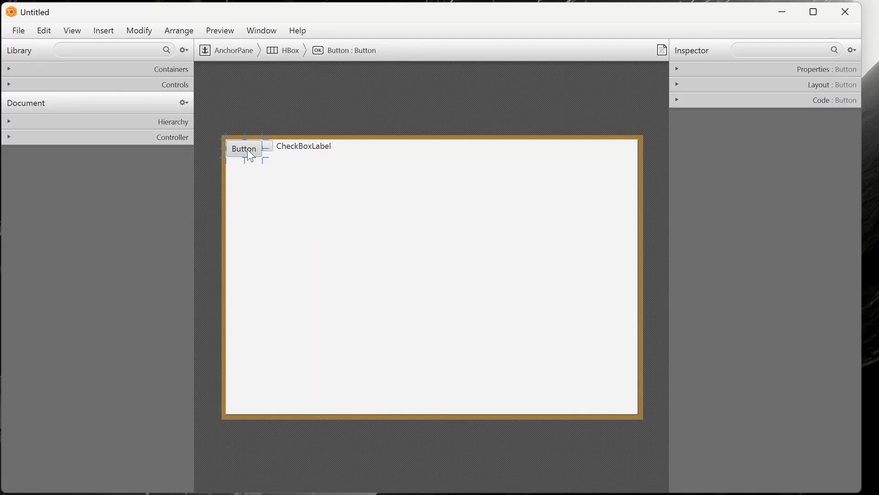
{"action": "left_click", "coordinate": [319, 146]}
{"action": "left_click", "coordinate": [297, 150]}
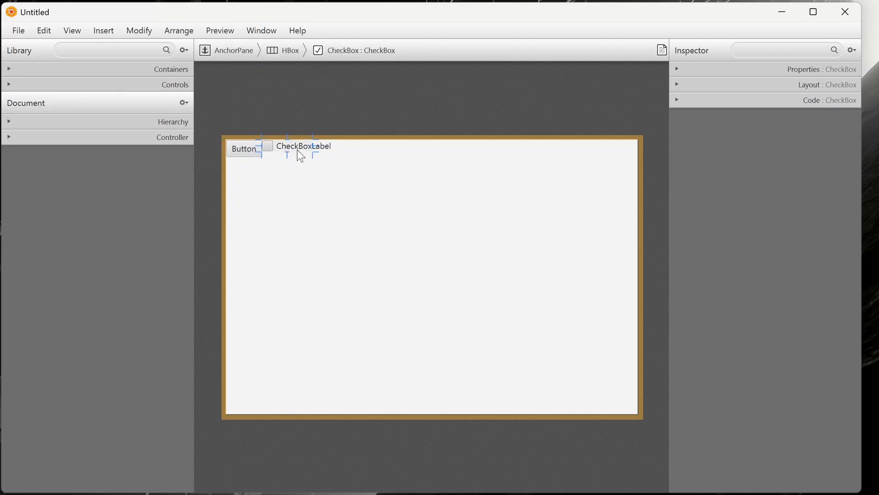
{"action": "left_click", "coordinate": [328, 154]}
{"action": "left_click", "coordinate": [247, 152]}
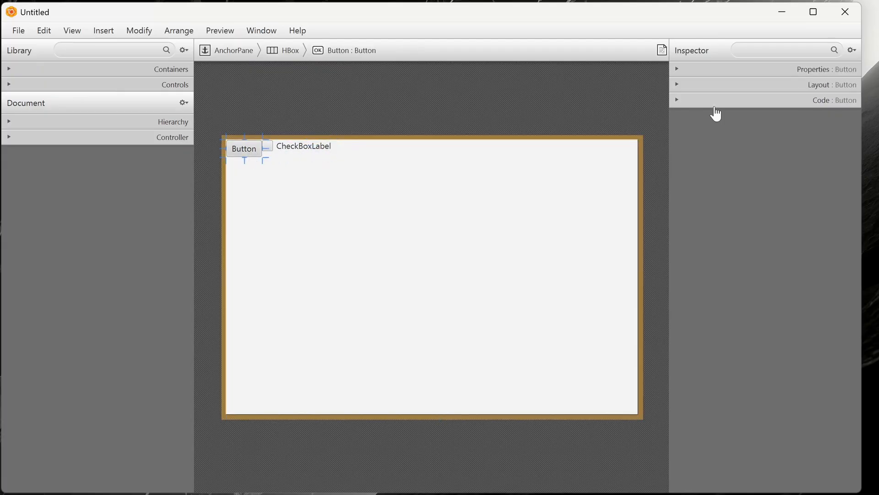
Examine the Button's text, specific, graphic, node, JavaFX CSS, extras and accessibility properties, and collapse the section
{"action": "left_click", "coordinate": [724, 72]}
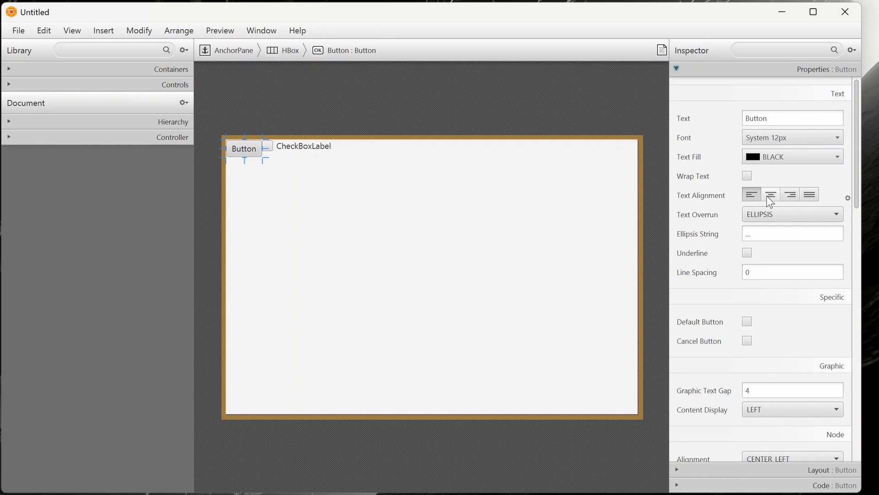
{"action": "scroll", "coordinate": [774, 206], "scroll_direction": "down", "scroll_amount": 4}
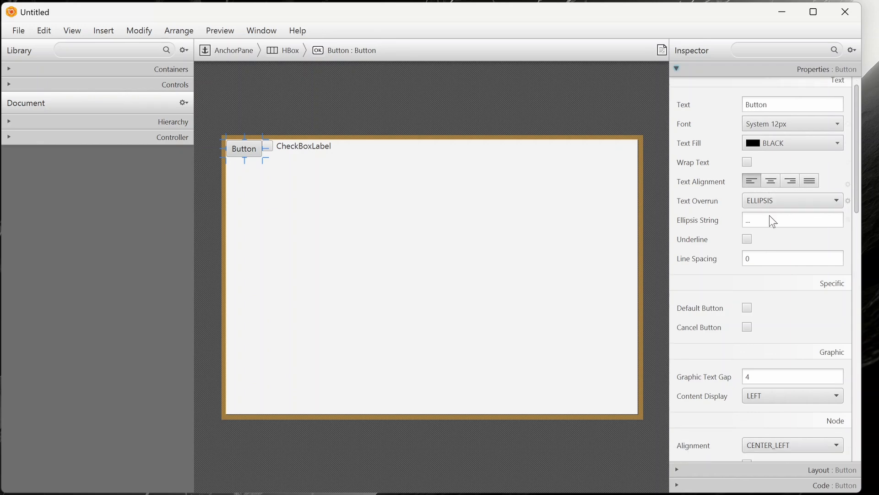
{"action": "scroll", "coordinate": [755, 275], "scroll_direction": "down", "scroll_amount": 6}
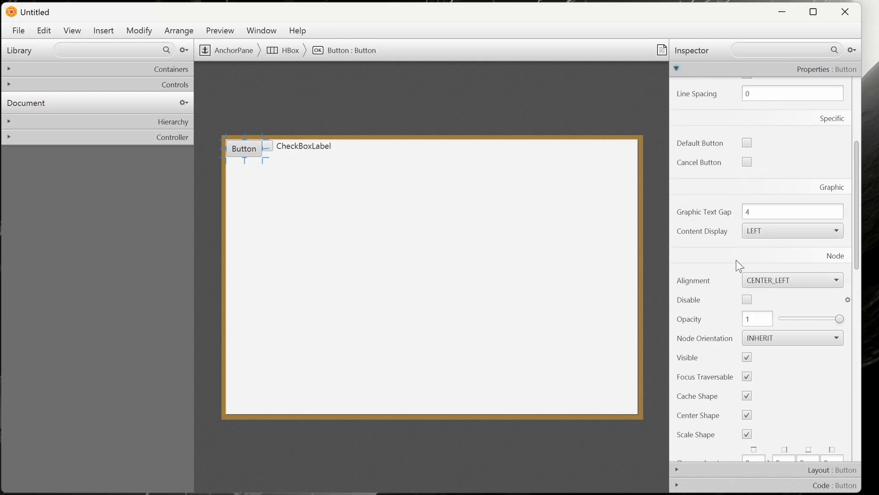
{"action": "scroll", "coordinate": [793, 338], "scroll_direction": "down", "scroll_amount": 2}
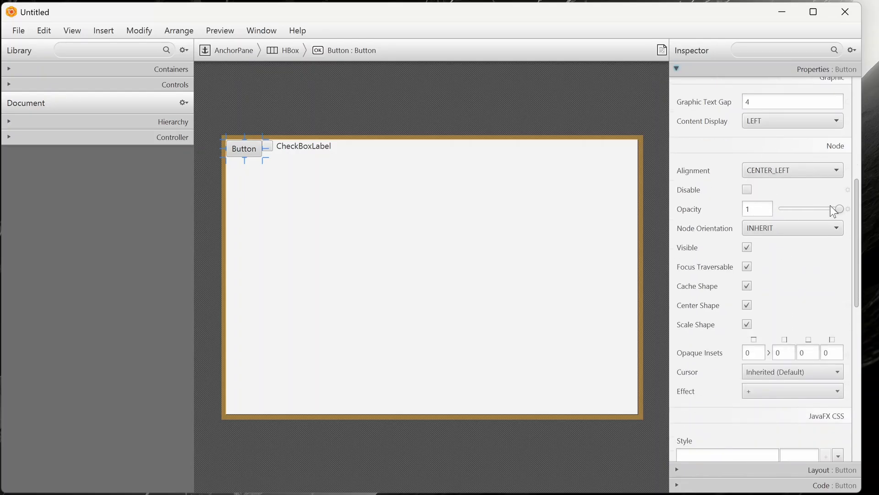
{"action": "mouse_move", "coordinate": [840, 209]}
{"action": "left_mouse_down"}
{"action": "mouse_move", "coordinate": [779, 213]}
{"action": "mouse_move", "coordinate": [840, 210]}
{"action": "left_mouse_up"}
{"action": "scroll", "coordinate": [781, 279], "scroll_direction": "down", "scroll_amount": 8}
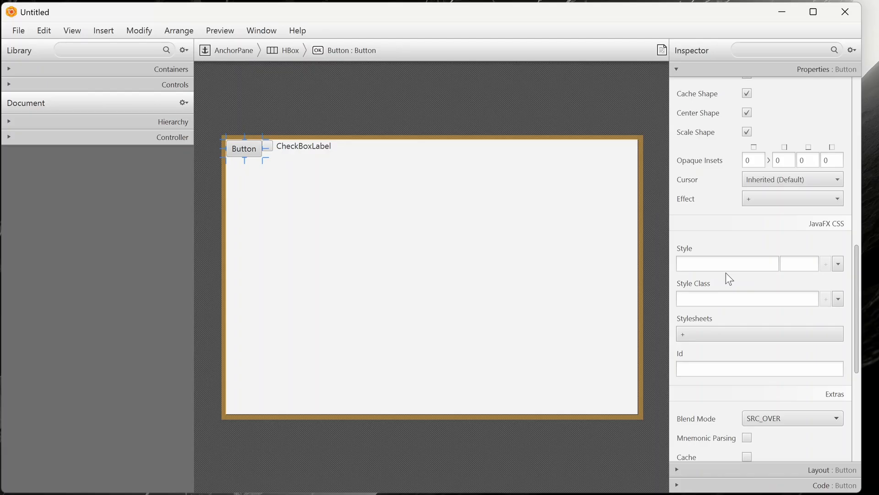
{"action": "scroll", "coordinate": [726, 273], "scroll_direction": "down", "scroll_amount": 9}
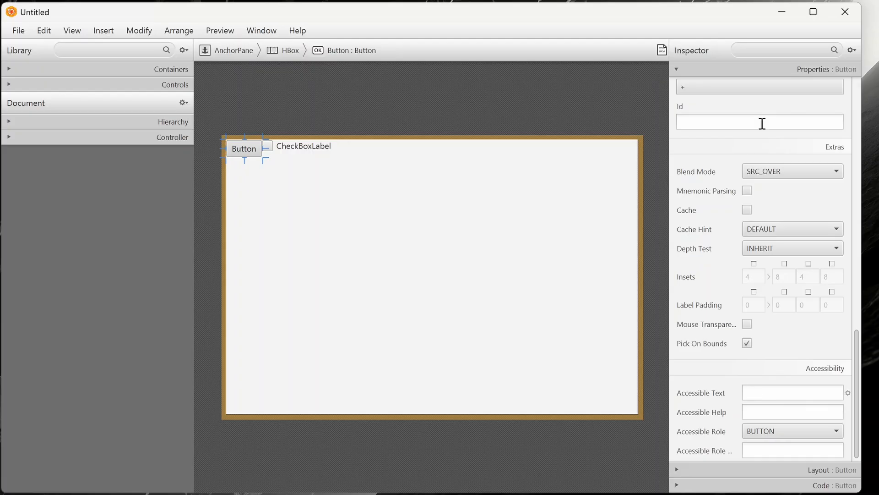
{"action": "scroll", "coordinate": [794, 269], "scroll_direction": "up", "scroll_amount": 9}
{"action": "scroll", "coordinate": [794, 270], "scroll_direction": "up", "scroll_amount": 17}
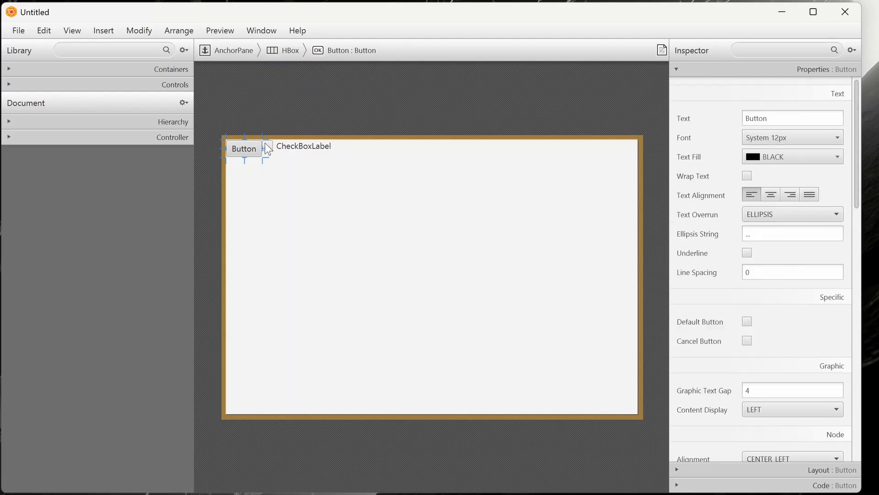
{"action": "left_click", "coordinate": [789, 71]}
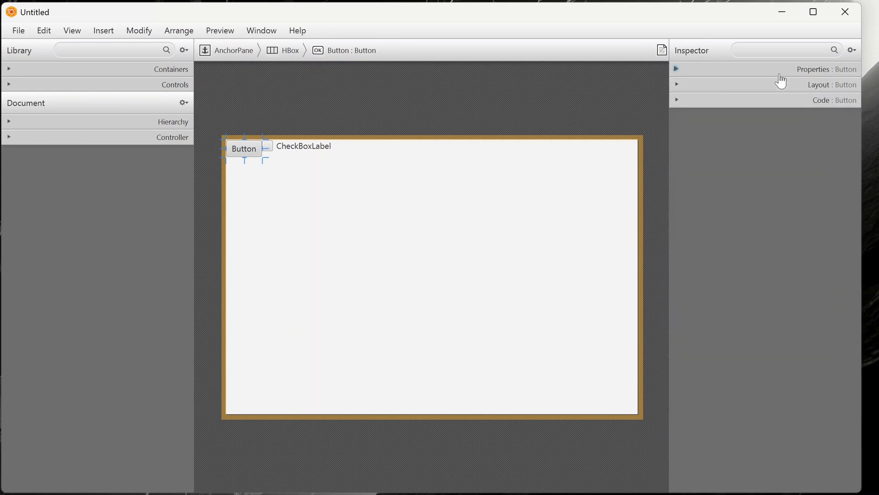
Set the Button's HBox margin to 10 on all four sides in its layout settings
{"action": "left_click", "coordinate": [777, 87]}
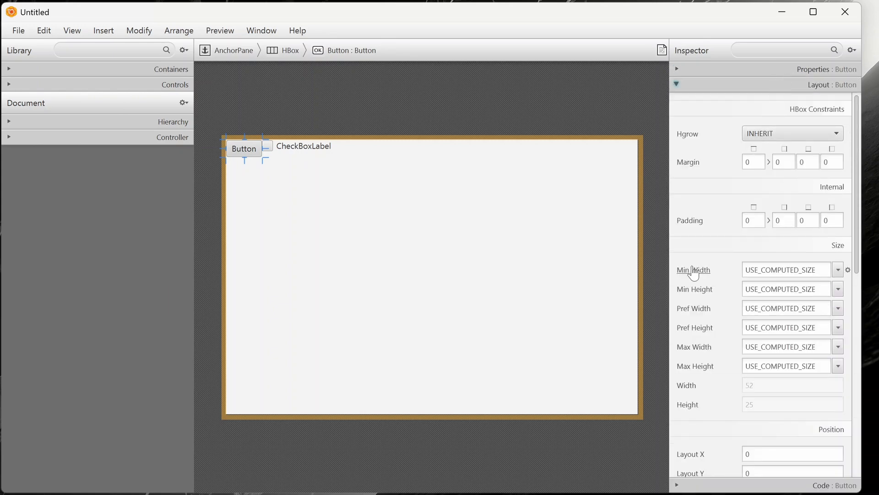
{"action": "left_click", "coordinate": [747, 163]}
{"action": "key", "text": "Tab"}
{"action": "type", "text": "1"}
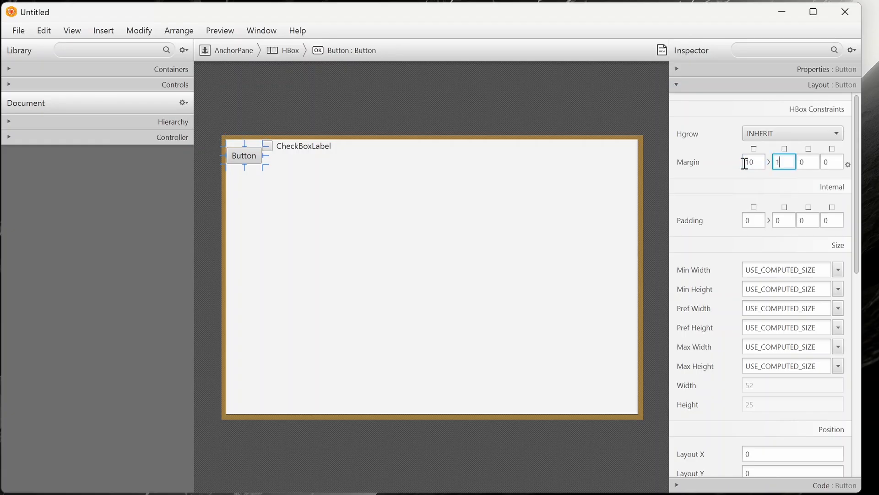
{"action": "type", "text": "0"}
{"action": "key", "text": "Tab"}
{"action": "type", "text": "10"}
{"action": "key", "text": "Tab"}
{"action": "type", "text": "10"}
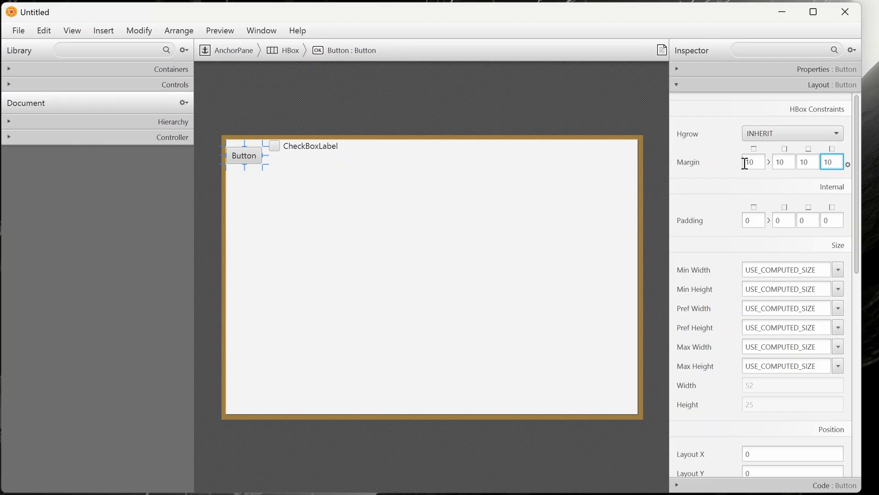
{"action": "key", "text": "Tab"}
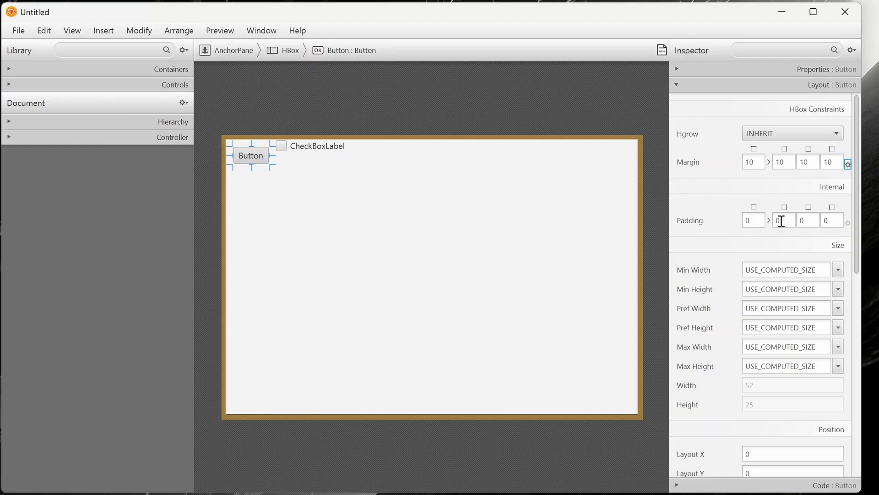
Examine the Button's padding and its minimum, preferred and maximum size settings, deselecting and reselecting it on the canvas
{"action": "left_click", "coordinate": [746, 220]}
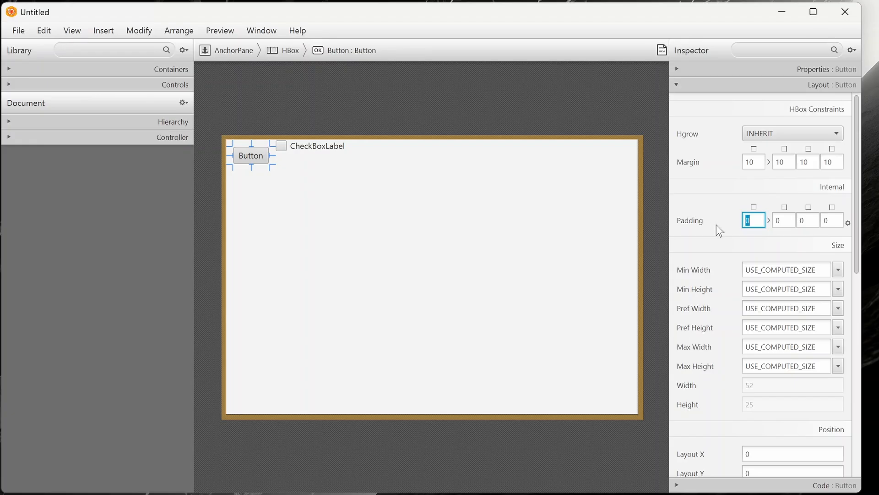
{"action": "scroll", "coordinate": [712, 241], "scroll_direction": "down", "scroll_amount": 1}
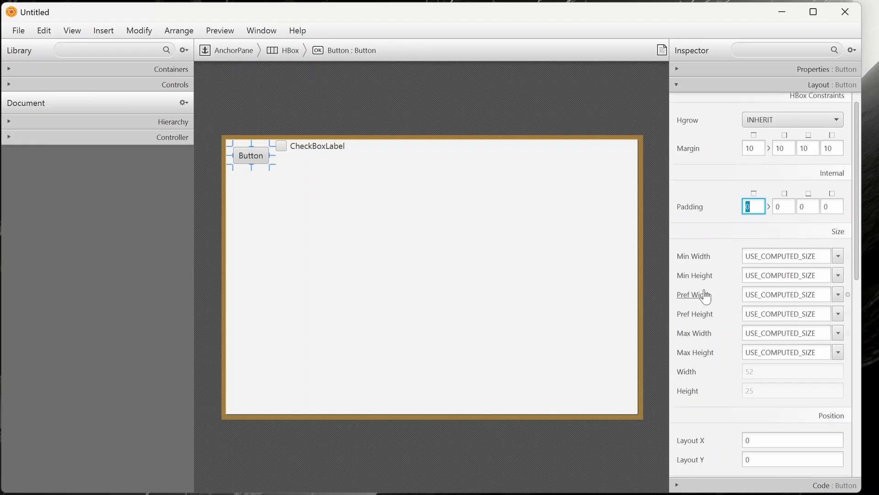
{"action": "left_click", "coordinate": [646, 198]}
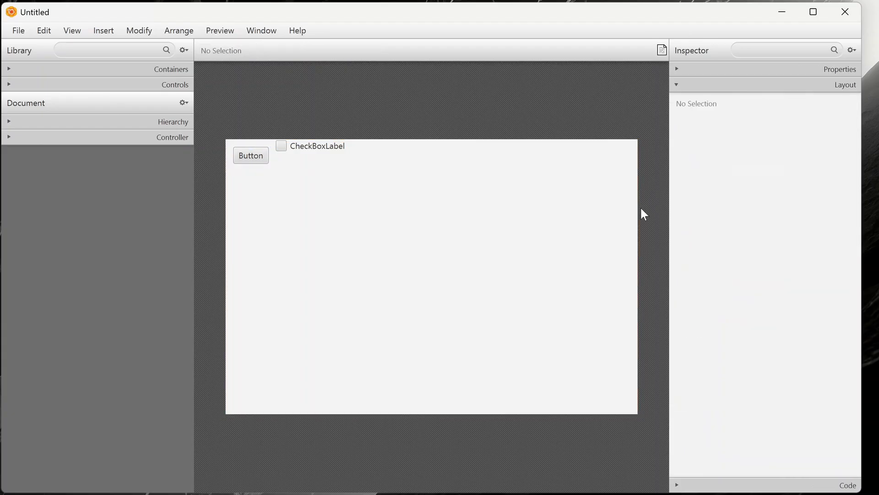
{"action": "left_click", "coordinate": [642, 213]}
{"action": "mouse_move", "coordinate": [638, 275]}
{"action": "left_mouse_down"}
{"action": "mouse_move", "coordinate": [580, 276]}
{"action": "mouse_move", "coordinate": [655, 275]}
{"action": "mouse_move", "coordinate": [643, 281]}
{"action": "left_mouse_up"}
{"action": "left_click", "coordinate": [664, 300]}
{"action": "left_click", "coordinate": [239, 157]}
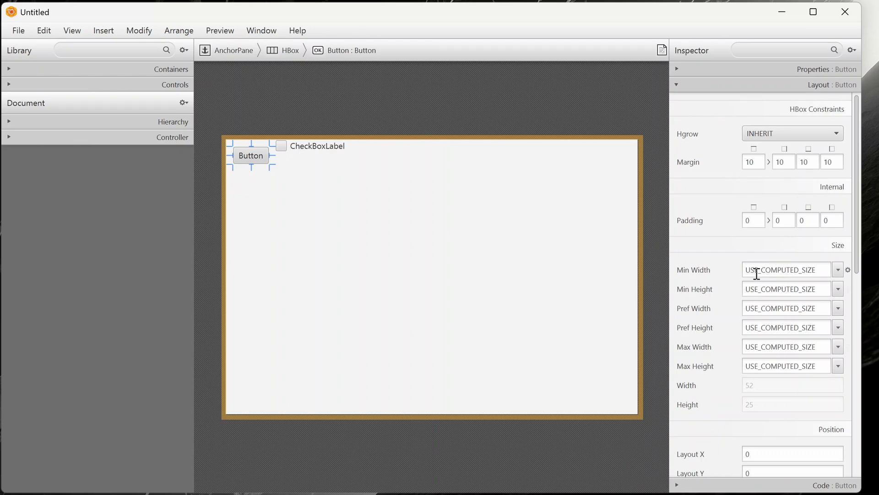
{"action": "left_click", "coordinate": [823, 327]}
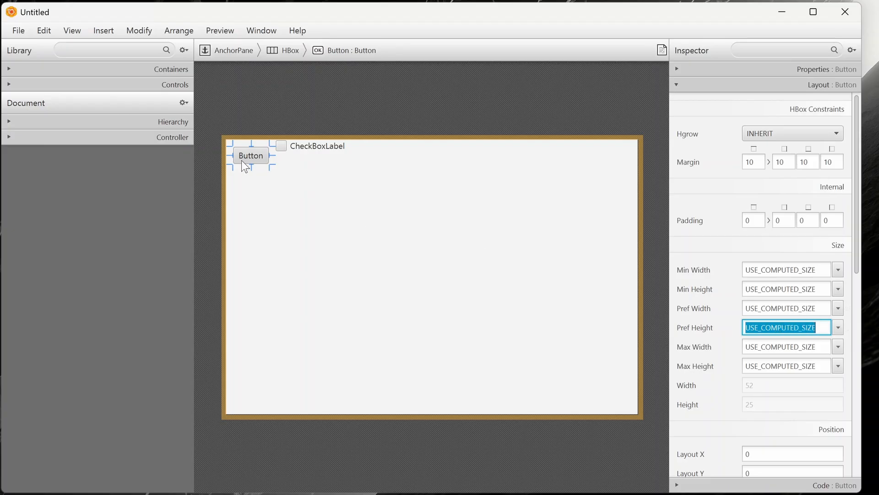
Set the Button's text to "Click me", replace it with "click me even more", and collapse its properties
{"action": "left_click", "coordinate": [761, 70]}
{"action": "double_click", "coordinate": [778, 118]}
{"action": "type", "text": "Click me"}
{"action": "key", "text": "Return"}
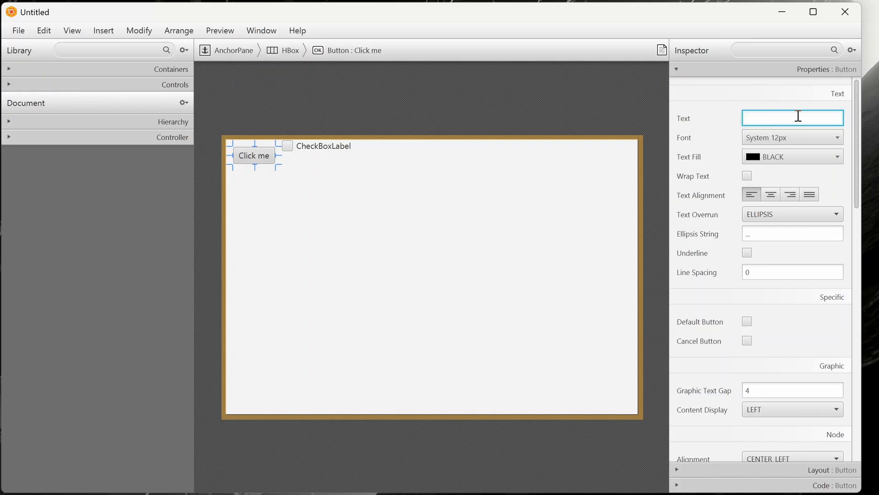
{"action": "type", "text": "me even more"}
{"action": "key", "text": "Return"}
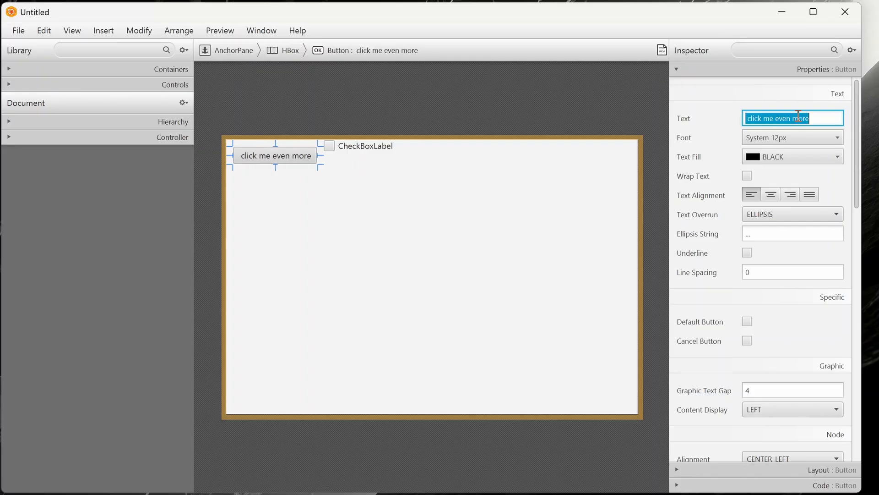
{"action": "left_click", "coordinate": [713, 73]}
Select the HBox and examine the padding, spacing and size settings of its layout
{"action": "left_click", "coordinate": [628, 138]}
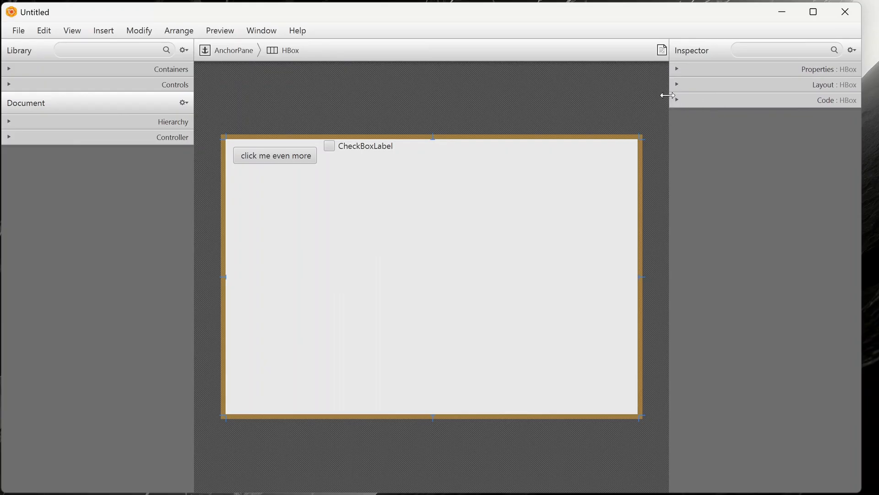
{"action": "left_click", "coordinate": [729, 86]}
{"action": "scroll", "coordinate": [730, 333], "scroll_direction": "down", "scroll_amount": 3}
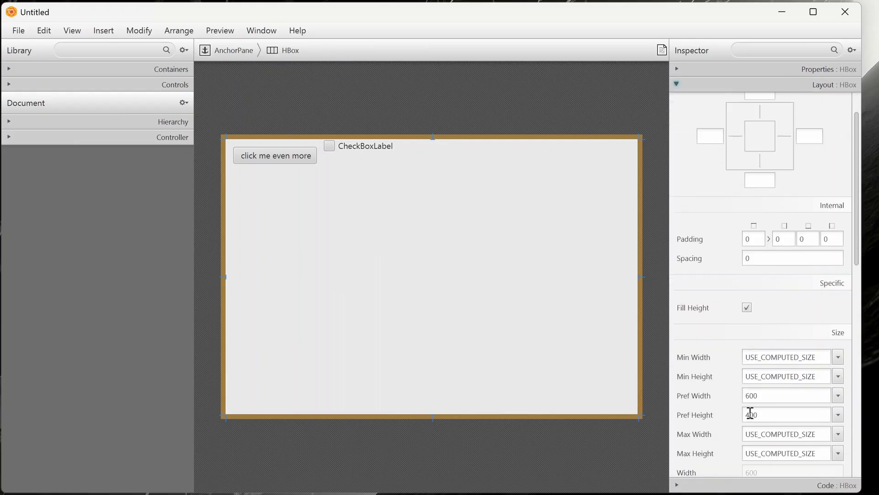
Set the Button's preferred width to 50, and undo the change
{"action": "left_click", "coordinate": [288, 158]}
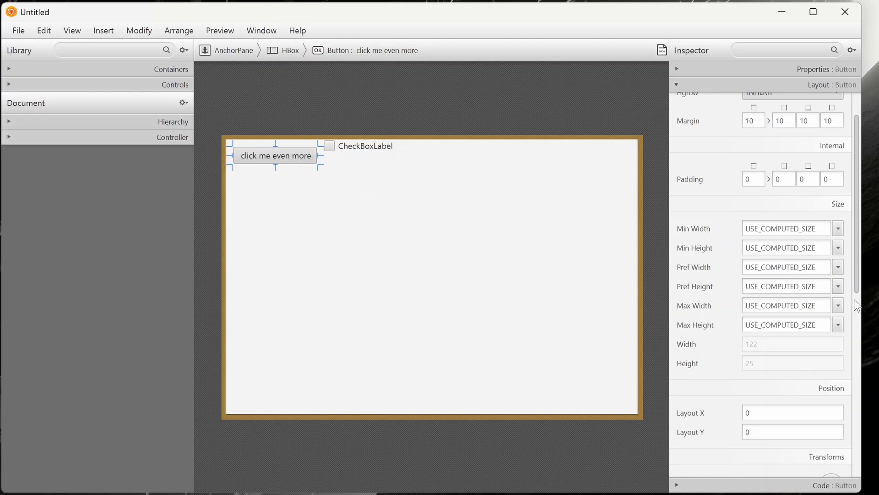
{"action": "left_click_drag", "start_coordinate": [747, 265], "coordinate": [822, 264]}
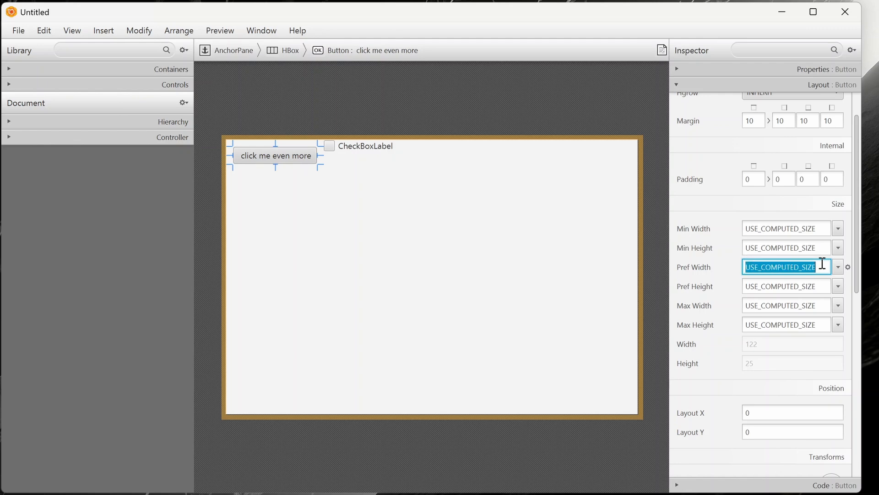
{"action": "type", "text": "50"}
{"action": "key", "text": "Return"}
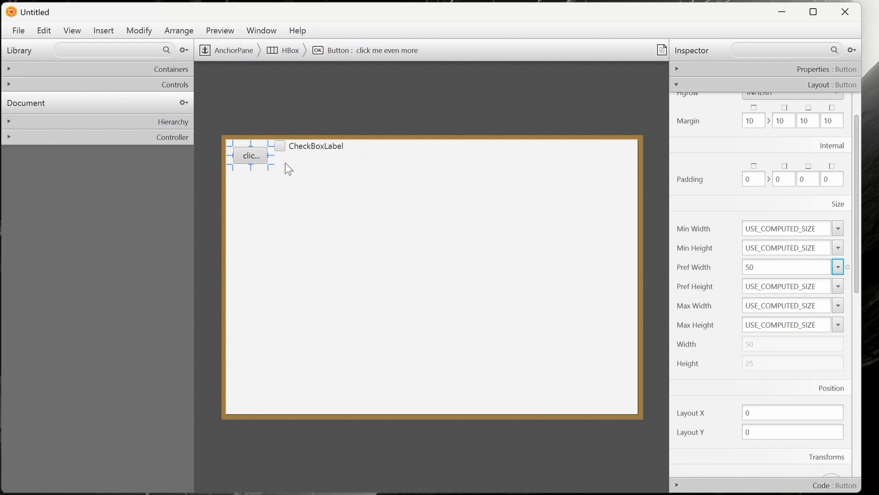
{"action": "key", "text": "ctrl+z"}
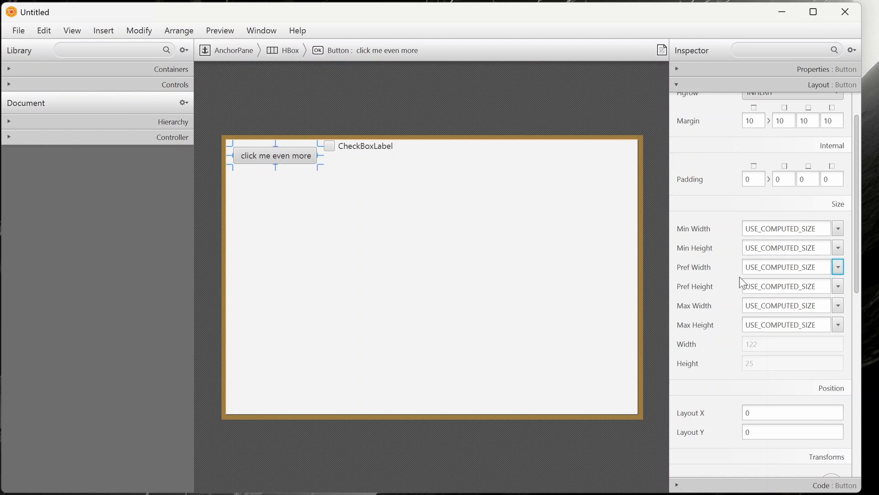
Try to move the Button inside the HBox with Layout X values of 100 and 500, and clear the entry
{"action": "scroll", "coordinate": [763, 281], "scroll_direction": "down", "scroll_amount": 1}
{"action": "scroll", "coordinate": [763, 282], "scroll_direction": "down", "scroll_amount": 2}
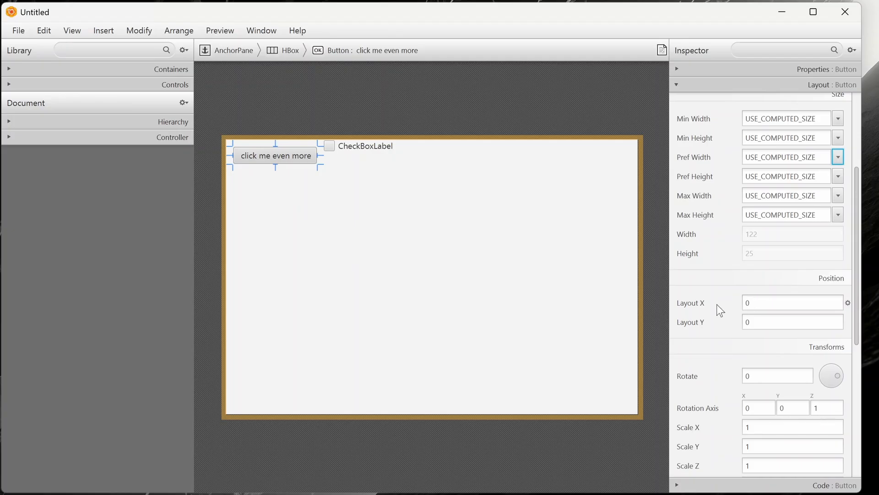
{"action": "left_click", "coordinate": [754, 302]}
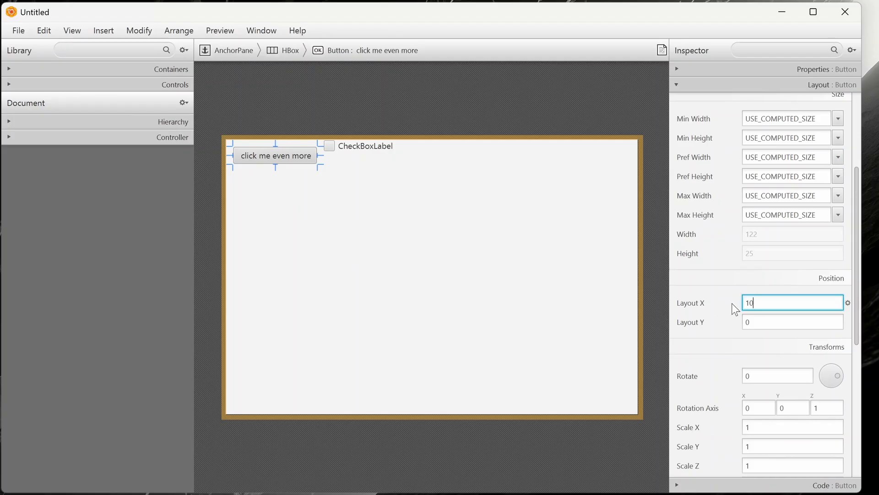
{"action": "type", "text": "100"}
{"action": "key", "text": "Return"}
{"action": "type", "text": "500"}
{"action": "key", "text": "Tab"}
{"action": "key", "text": "shift+Tab"}
{"action": "key", "text": "BackSpace"}
Expand the hierarchy, select the HBox to view its layout settings, and clear the selection
{"action": "left_click", "coordinate": [64, 123]}
{"action": "left_click", "coordinate": [61, 157]}
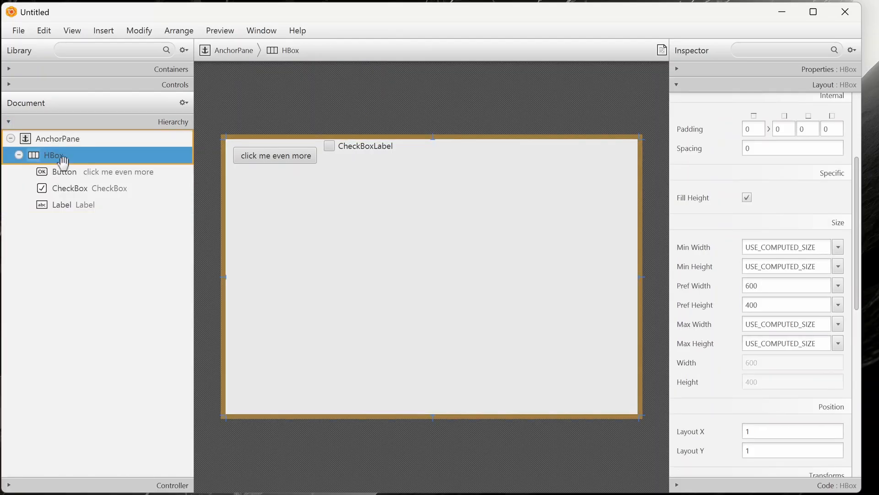
{"action": "left_click", "coordinate": [304, 115]}
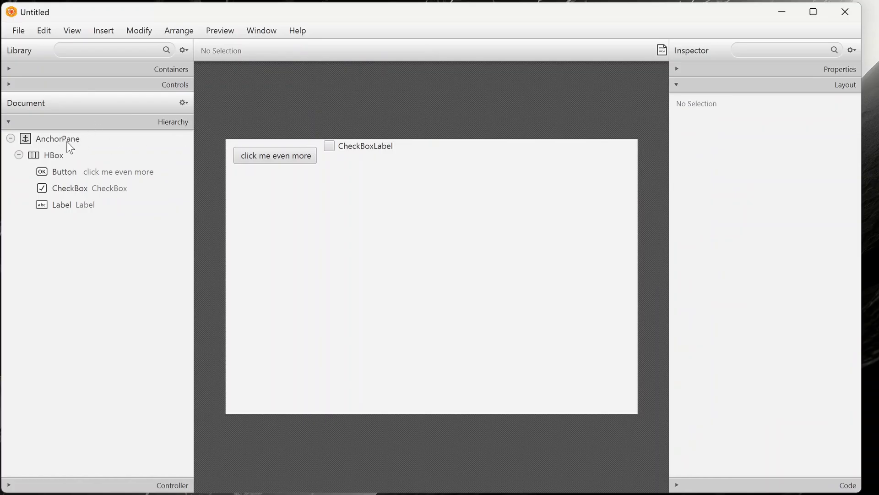
Rotate the Button to about -0.9 degrees, and reset its rotation to 0
{"action": "left_click", "coordinate": [285, 160]}
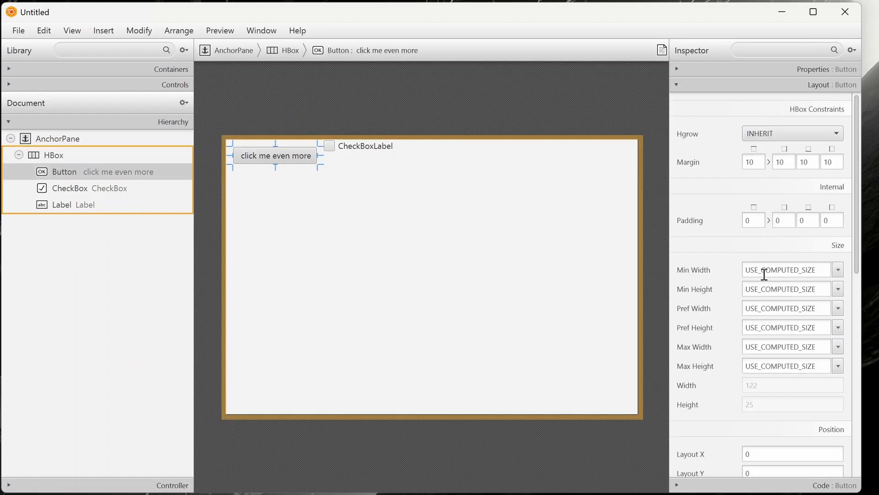
{"action": "scroll", "coordinate": [774, 326], "scroll_direction": "down", "scroll_amount": 3}
{"action": "scroll", "coordinate": [763, 392], "scroll_direction": "down", "scroll_amount": 3}
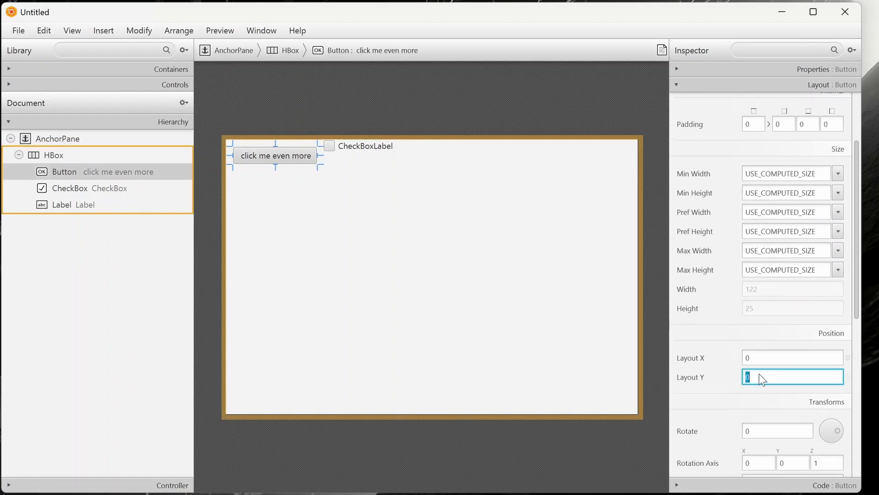
{"action": "mouse_move", "coordinate": [849, 382]}
{"action": "left_mouse_down"}
{"action": "mouse_move", "coordinate": [829, 372]}
{"action": "mouse_move", "coordinate": [834, 385]}
{"action": "mouse_move", "coordinate": [771, 412]}
{"action": "mouse_move", "coordinate": [853, 375]}
{"action": "left_mouse_up"}
{"action": "left_click", "coordinate": [773, 377]}
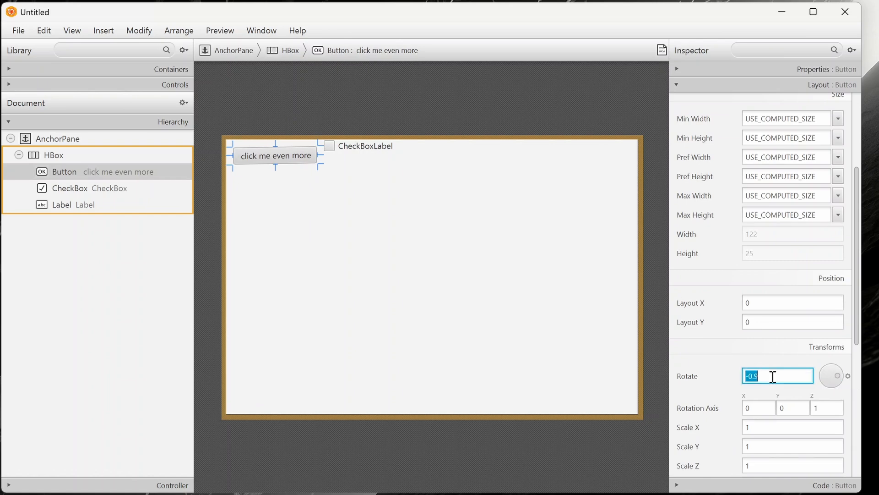
{"action": "type", "text": "0"}
{"action": "scroll", "coordinate": [767, 374], "scroll_direction": "down", "scroll_amount": 5}
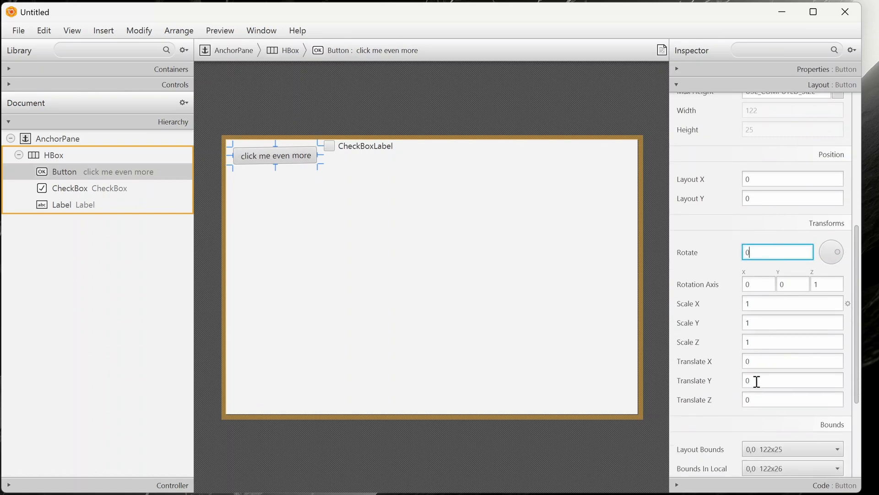
Set the Button's Scale X to 4 in its transforms
{"action": "left_click", "coordinate": [752, 304]}
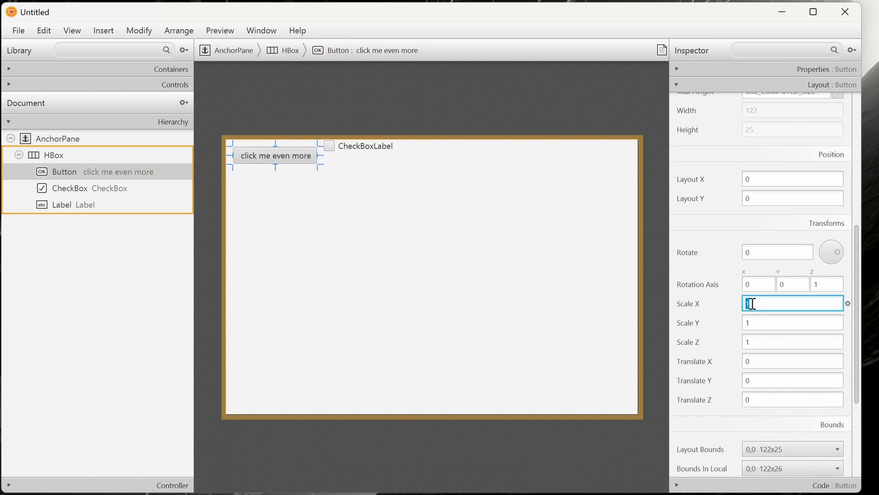
{"action": "type", "text": "4"}
{"action": "key", "text": "Tab"}
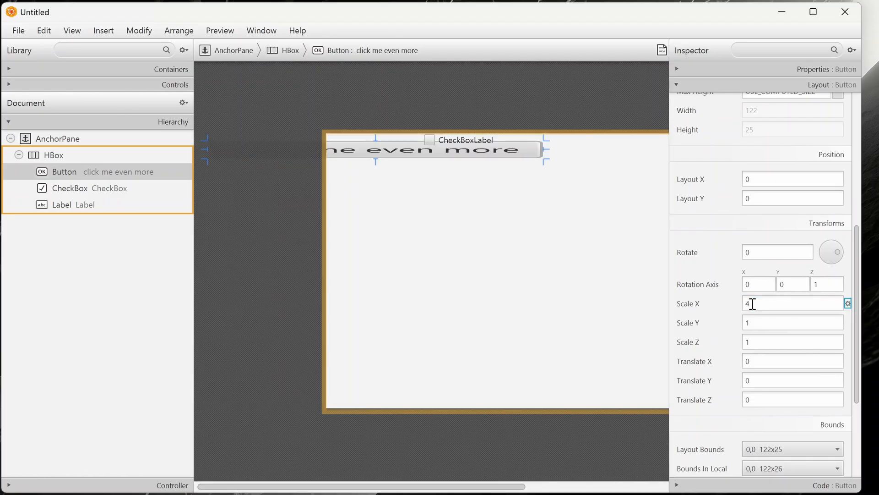
Reset the Button's Scale X to 1, and review its remaining bounds and extras layout settings
{"action": "left_click", "coordinate": [753, 303]}
{"action": "type", "text": "0"}
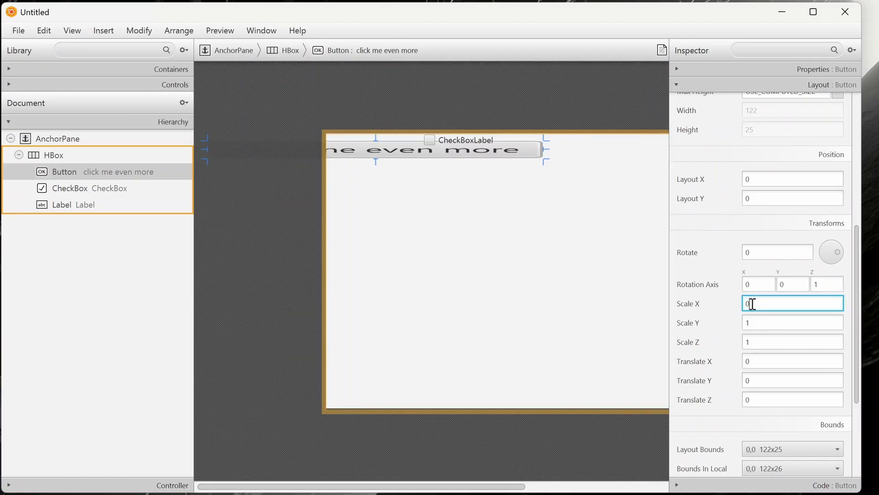
{"action": "key", "text": "Return"}
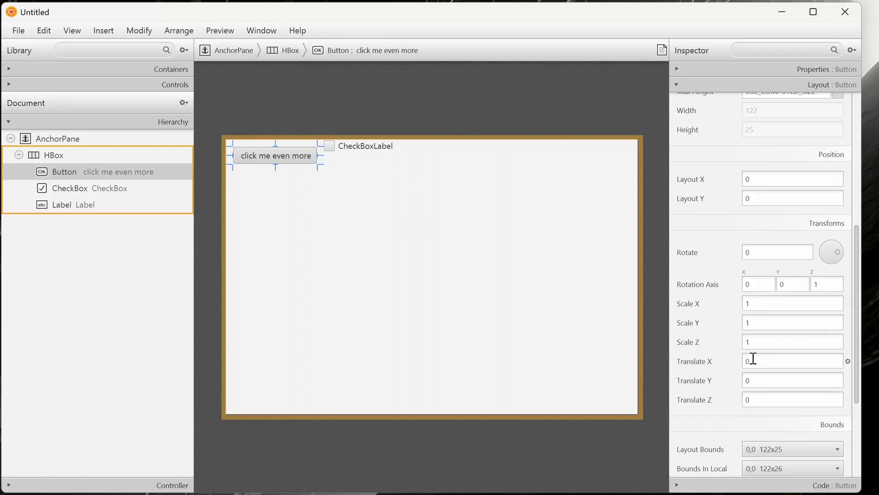
{"action": "scroll", "coordinate": [753, 348], "scroll_direction": "down", "scroll_amount": 3}
{"action": "scroll", "coordinate": [753, 333], "scroll_direction": "down", "scroll_amount": 5}
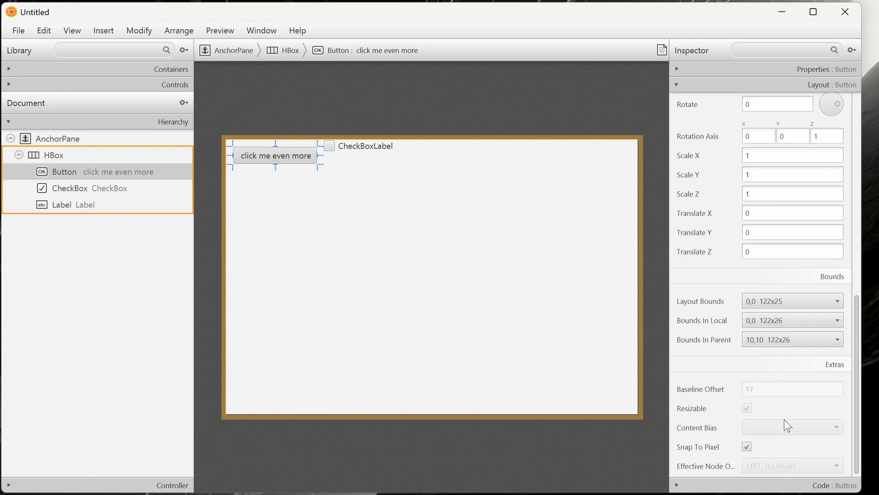
Show the code settings for the Button labelled "click me even more" and set its fx:id to clickMeButton
{"action": "left_click", "coordinate": [763, 85]}
{"action": "left_click", "coordinate": [762, 101]}
{"action": "left_click", "coordinate": [380, 117]}
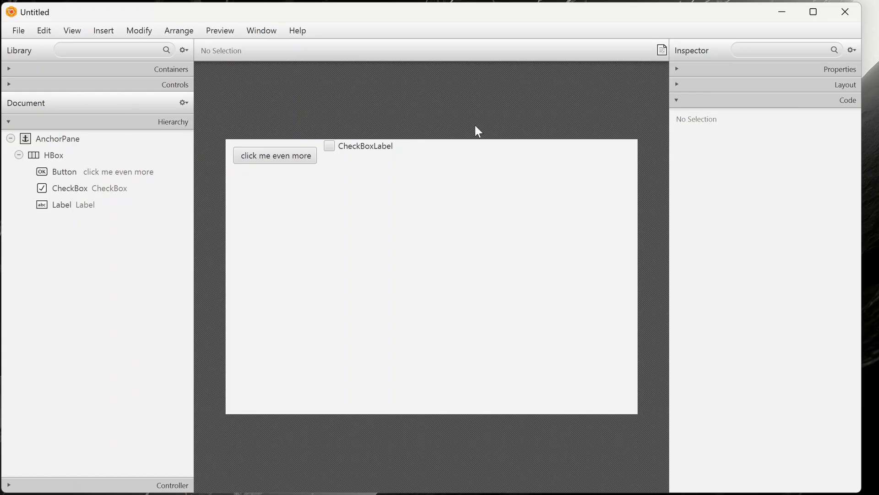
{"action": "left_click", "coordinate": [273, 159]}
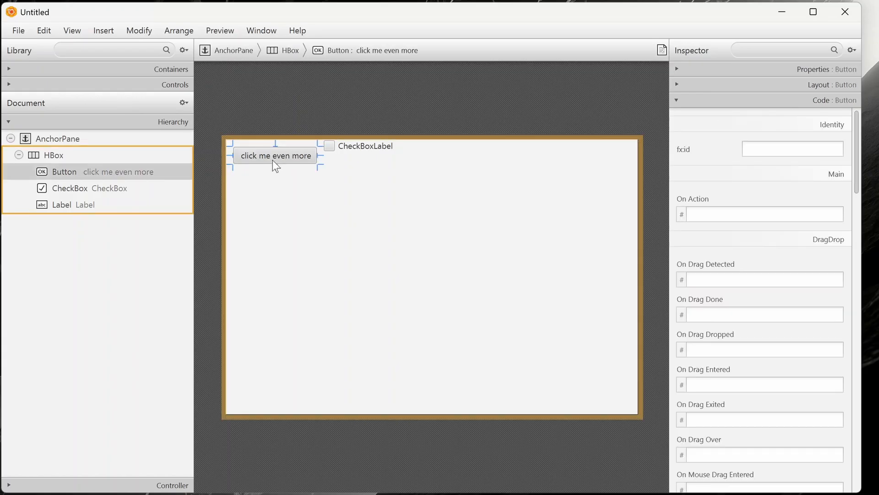
{"action": "left_click", "coordinate": [780, 148]}
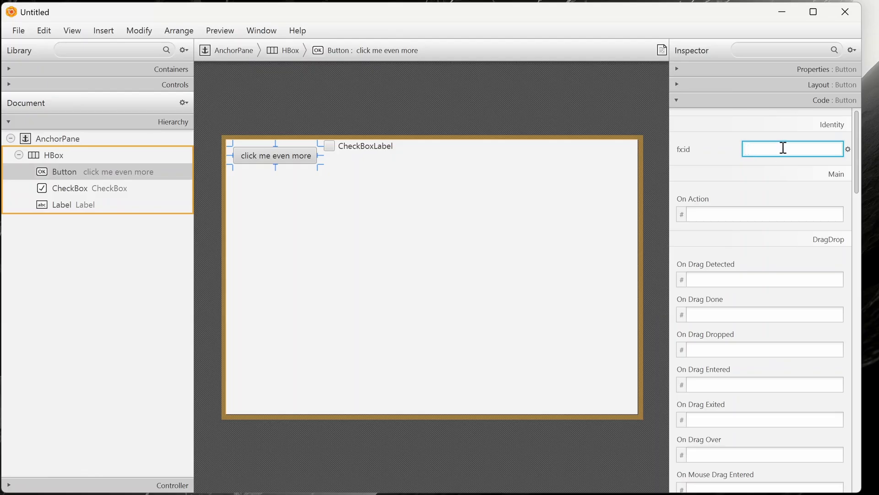
{"action": "type", "text": "clickMeButton"}
{"action": "key", "text": "Tab"}
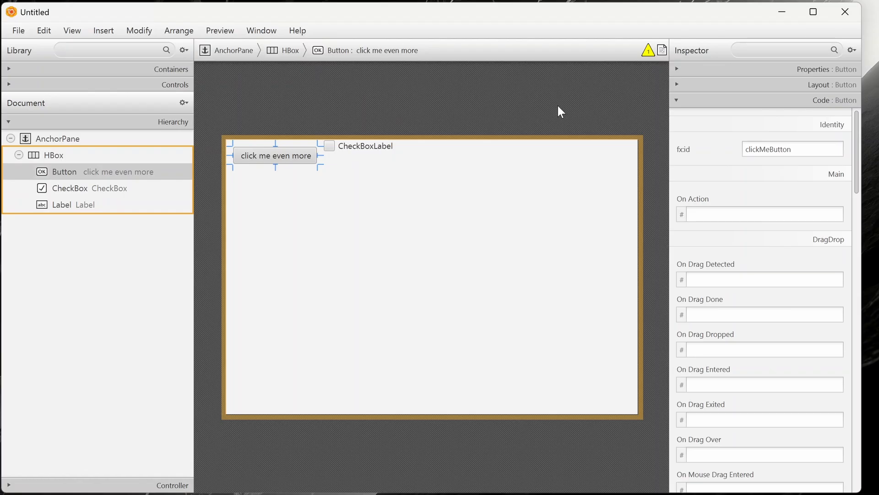
Check the controller class and the assigned fx:id list in the document's controller settings, and clear the selection
{"action": "left_click", "coordinate": [182, 485]}
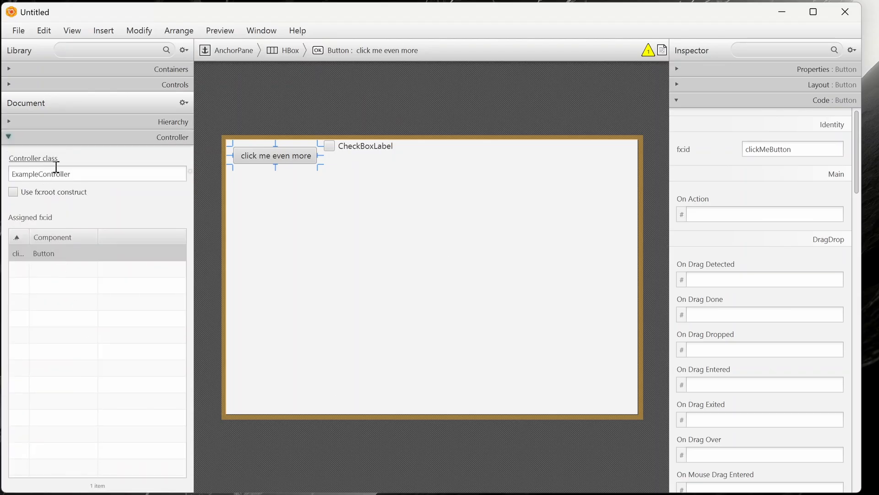
{"action": "left_click", "coordinate": [11, 174]}
{"action": "double_click", "coordinate": [88, 171]}
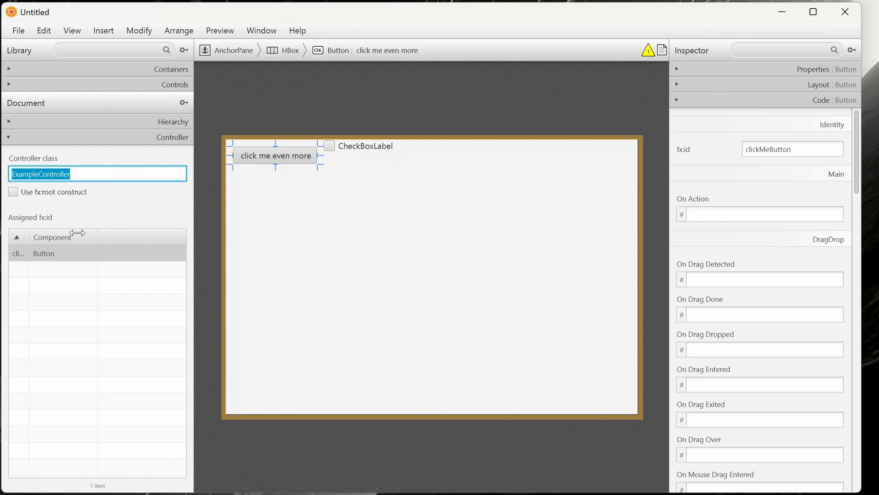
{"action": "left_click", "coordinate": [488, 101]}
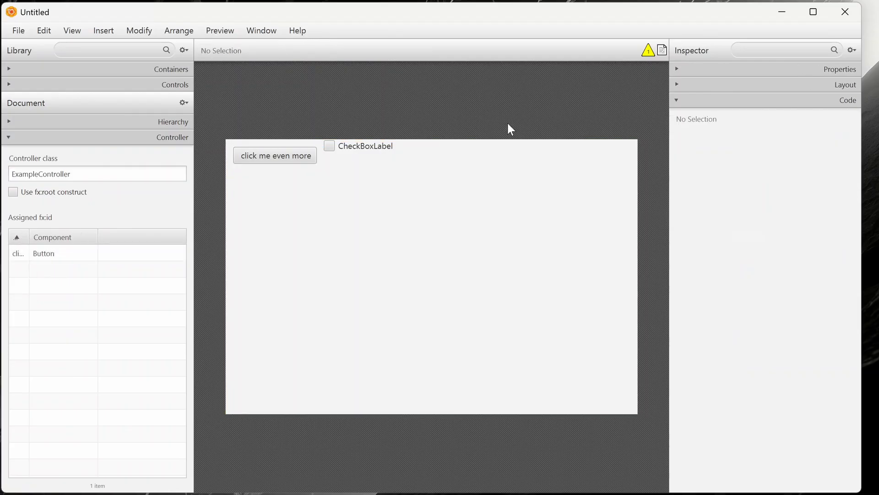
Set the Button's On Action handler to onClickMeButtonPressedDoThisMethodSuperFast
{"action": "left_click", "coordinate": [297, 161]}
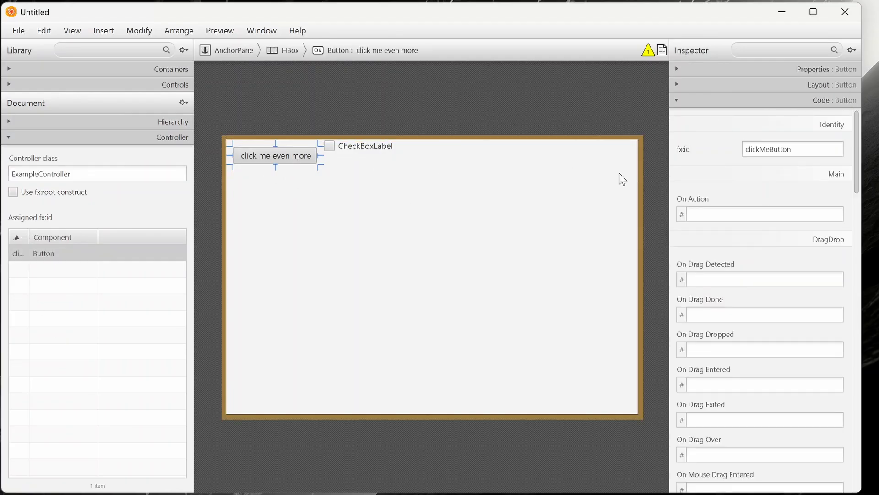
{"action": "left_click", "coordinate": [724, 214]}
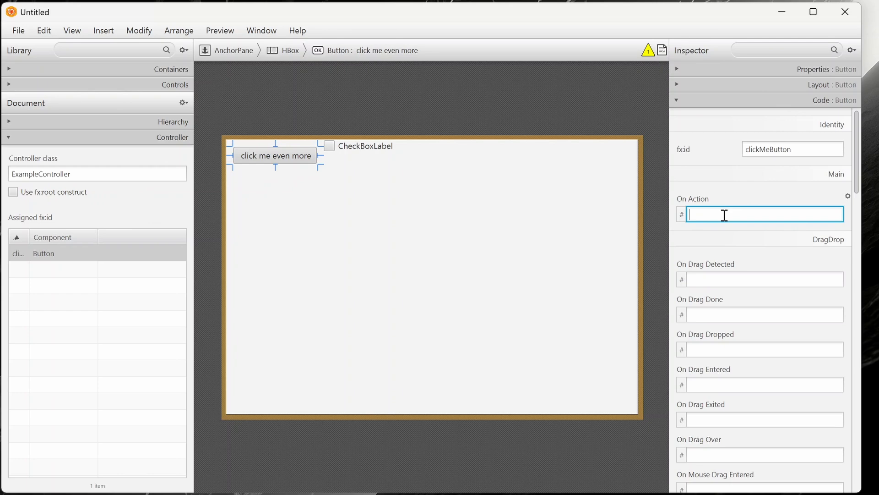
{"action": "type", "text": "onClickMeButtonPressedDoThisMethod"}
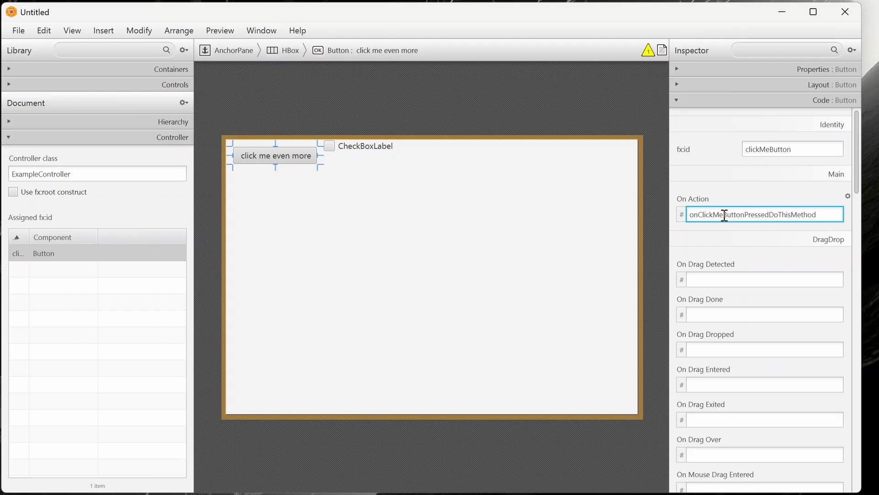
{"action": "type", "text": "SuperFast"}
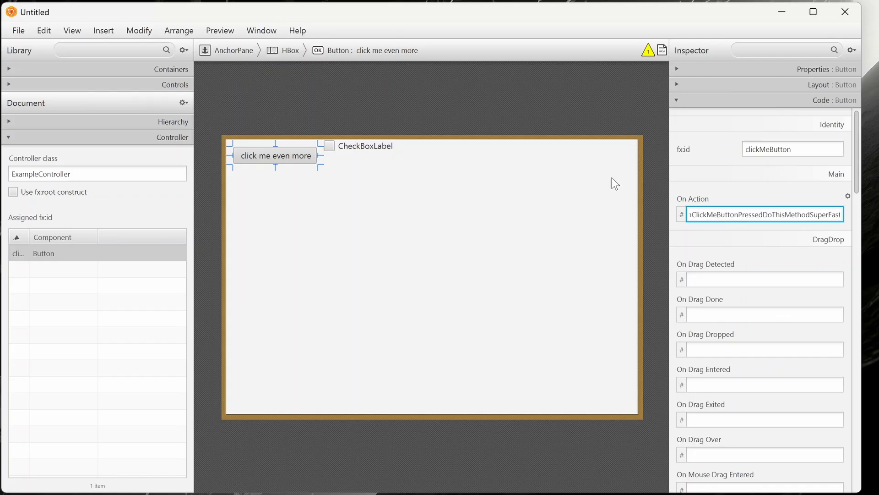
{"action": "double_click", "coordinate": [745, 214]}
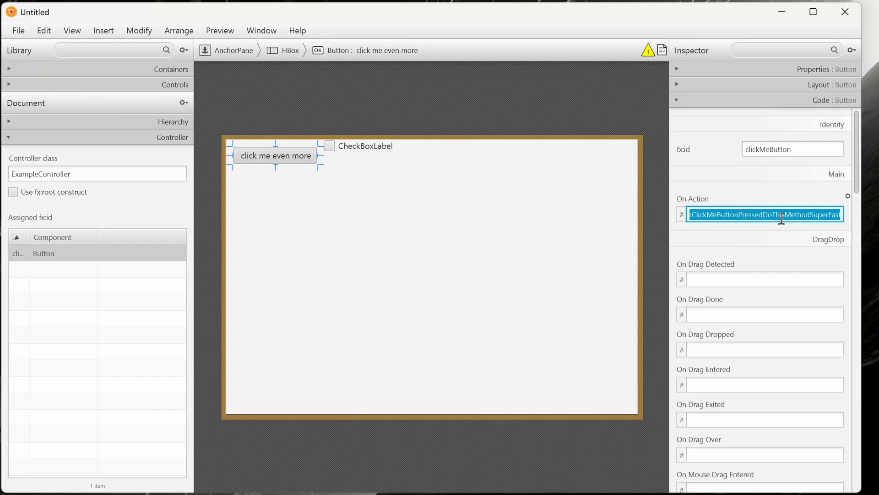
Examine the Button's event handlers from drag-and-drop through keyboard, mouse, touch and zoom, and close its code settings
{"action": "scroll", "coordinate": [741, 240], "scroll_direction": "down", "scroll_amount": 2}
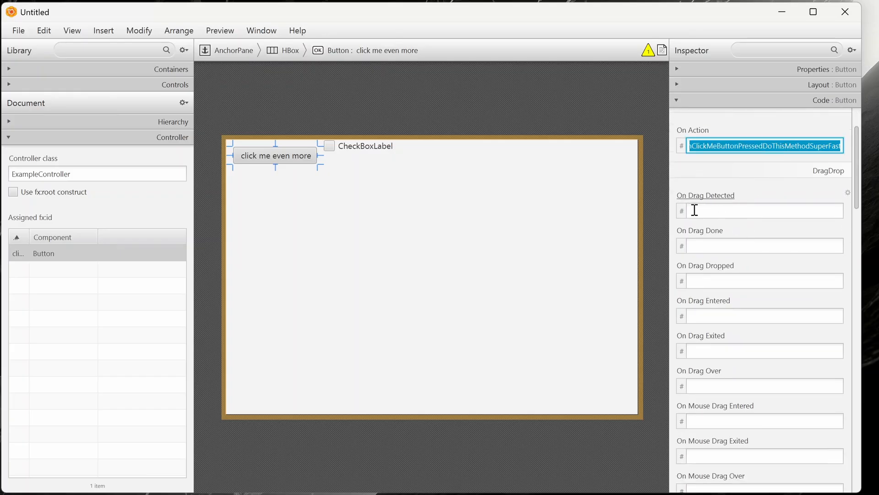
{"action": "scroll", "coordinate": [696, 215], "scroll_direction": "down", "scroll_amount": 4}
{"action": "scroll", "coordinate": [733, 319], "scroll_direction": "up", "scroll_amount": 3}
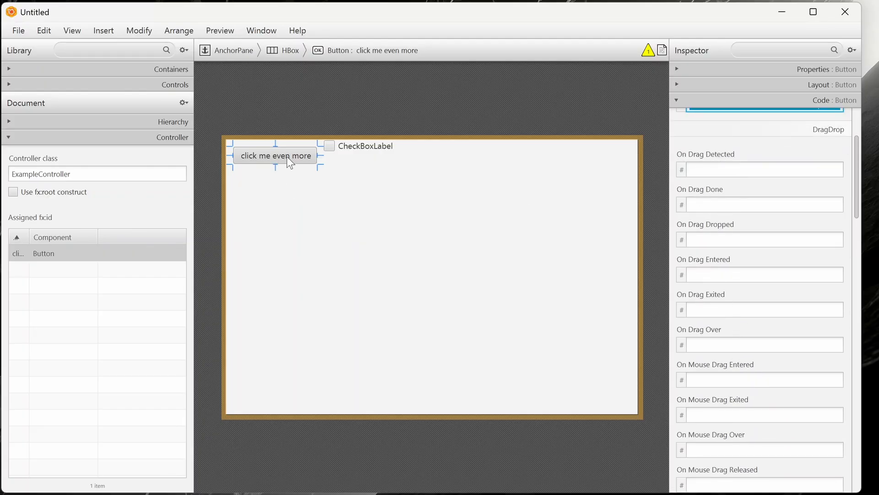
{"action": "left_click_drag", "start_coordinate": [286, 155], "coordinate": [240, 138]}
{"action": "scroll", "coordinate": [729, 163], "scroll_direction": "down", "scroll_amount": 3}
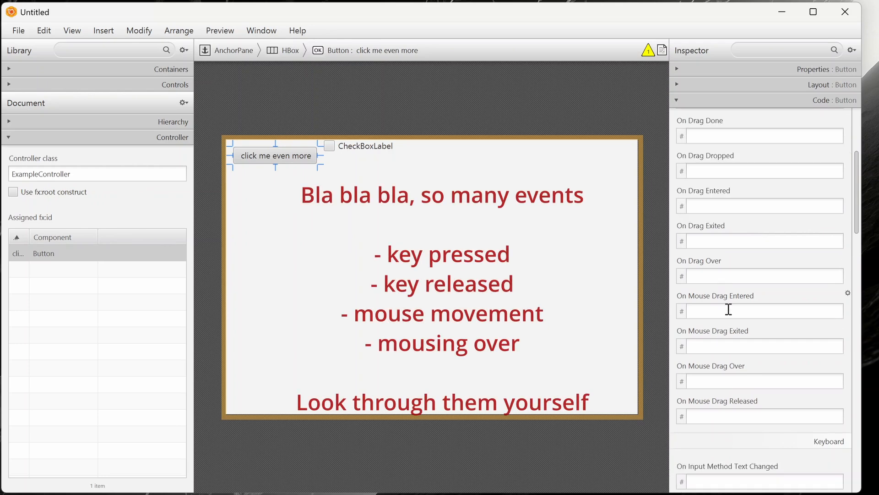
{"action": "left_click", "coordinate": [729, 310]}
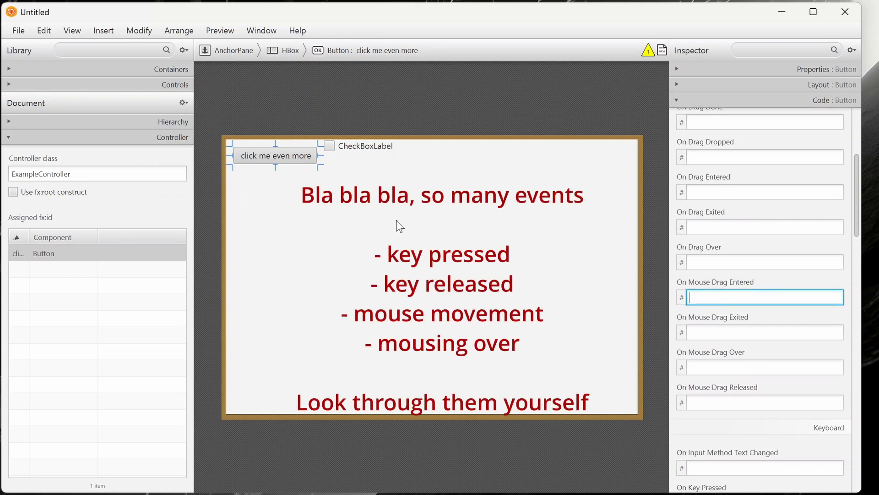
{"action": "scroll", "coordinate": [721, 298], "scroll_direction": "down", "scroll_amount": 6}
{"action": "left_click", "coordinate": [711, 334]}
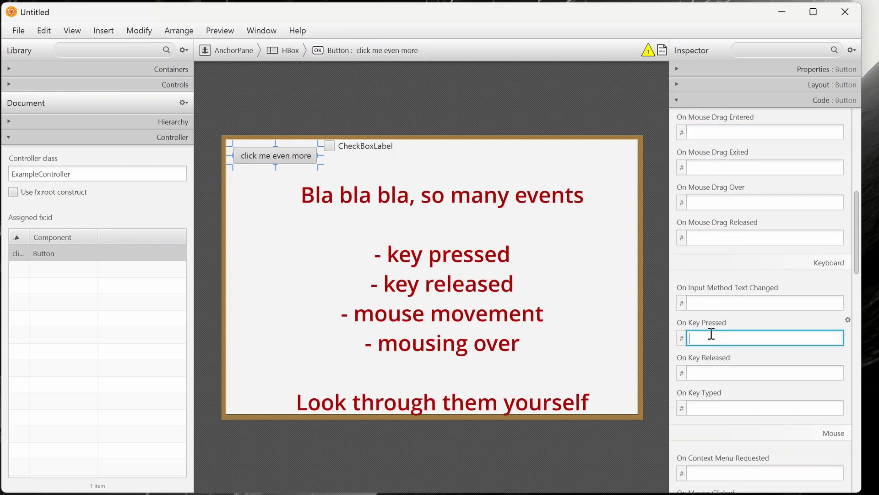
{"action": "scroll", "coordinate": [716, 337], "scroll_direction": "down", "scroll_amount": 5}
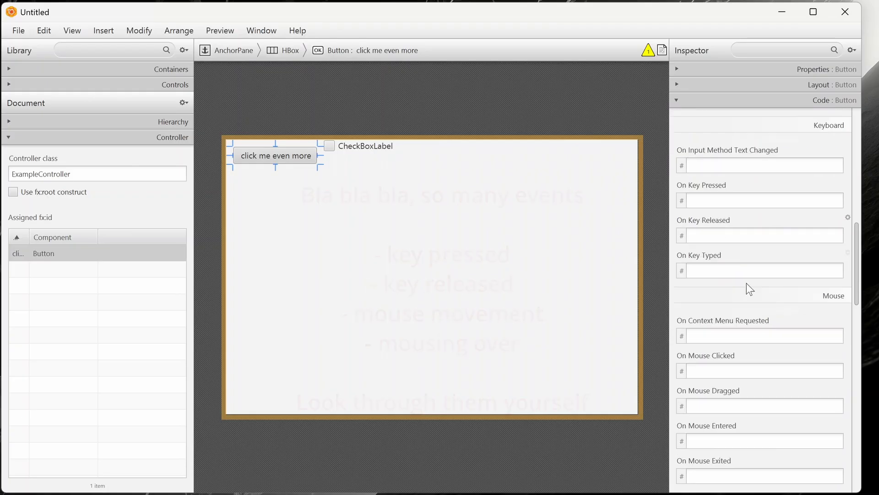
{"action": "scroll", "coordinate": [747, 283], "scroll_direction": "down", "scroll_amount": 10}
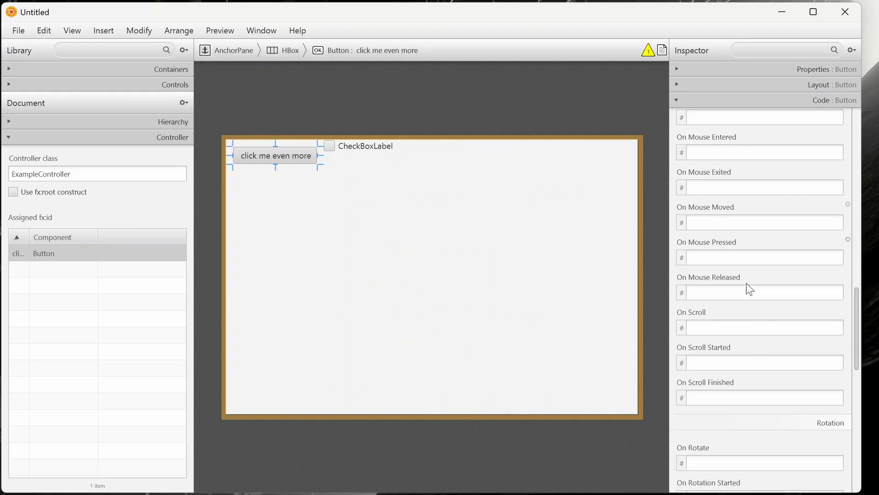
{"action": "scroll", "coordinate": [746, 284], "scroll_direction": "down", "scroll_amount": 15}
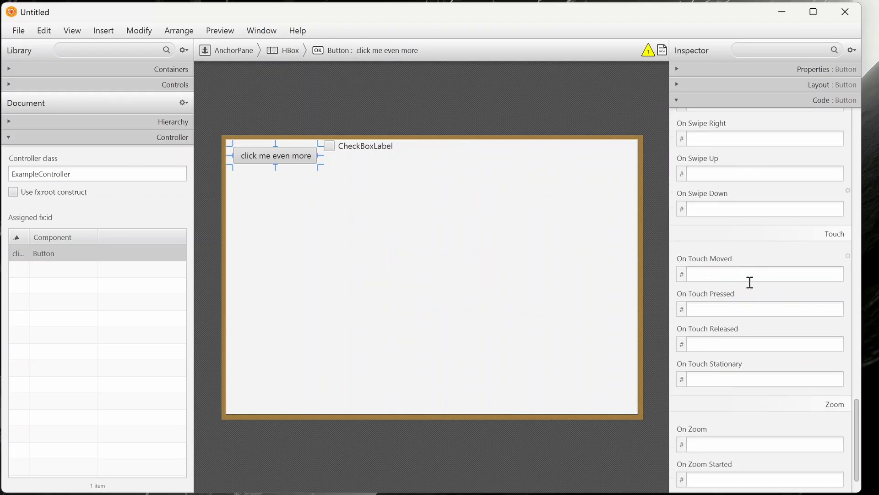
{"action": "scroll", "coordinate": [750, 282], "scroll_direction": "down", "scroll_amount": 2}
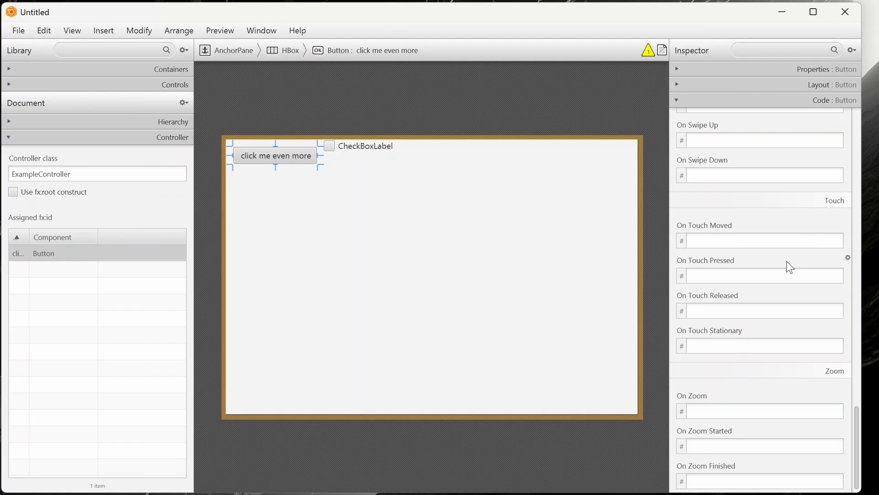
{"action": "scroll", "coordinate": [769, 334], "scroll_direction": "up", "scroll_amount": 5}
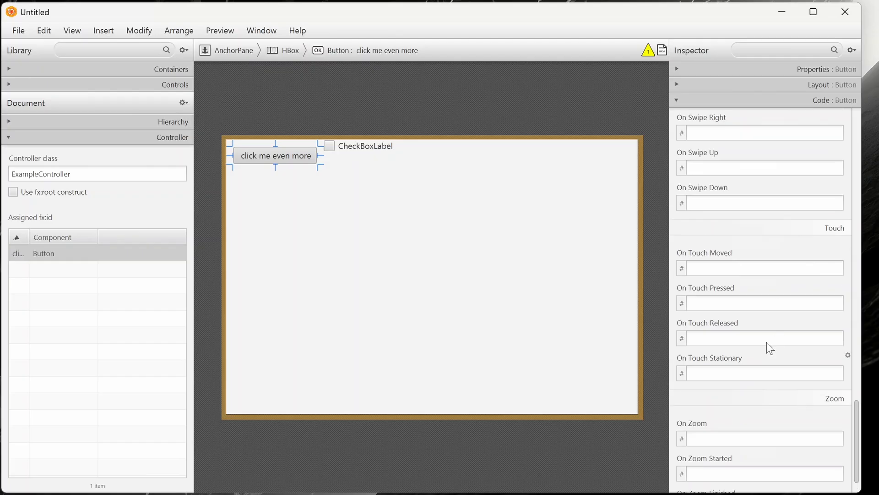
{"action": "left_click_drag", "start_coordinate": [858, 413], "coordinate": [867, 123]}
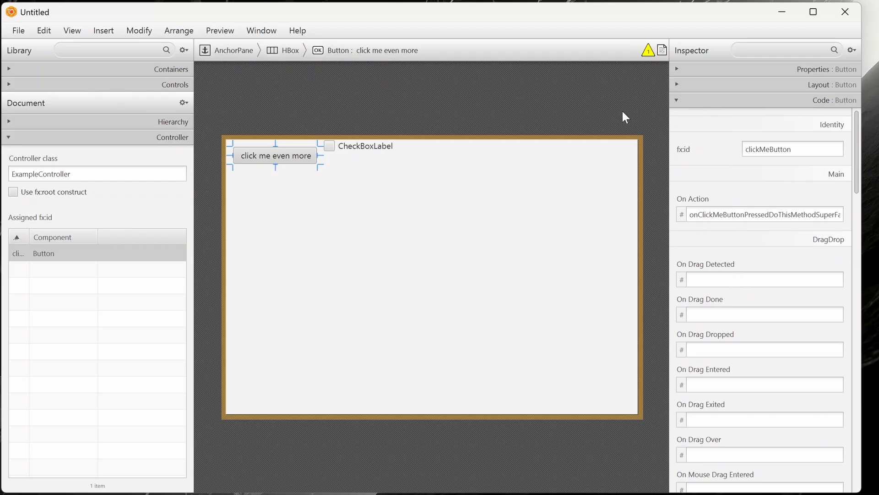
{"action": "left_click", "coordinate": [684, 102]}
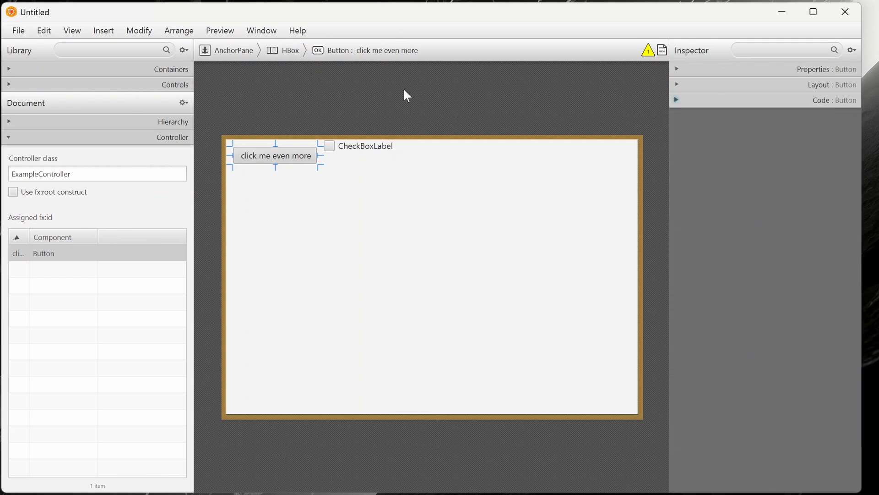
{"action": "left_click", "coordinate": [386, 106]}
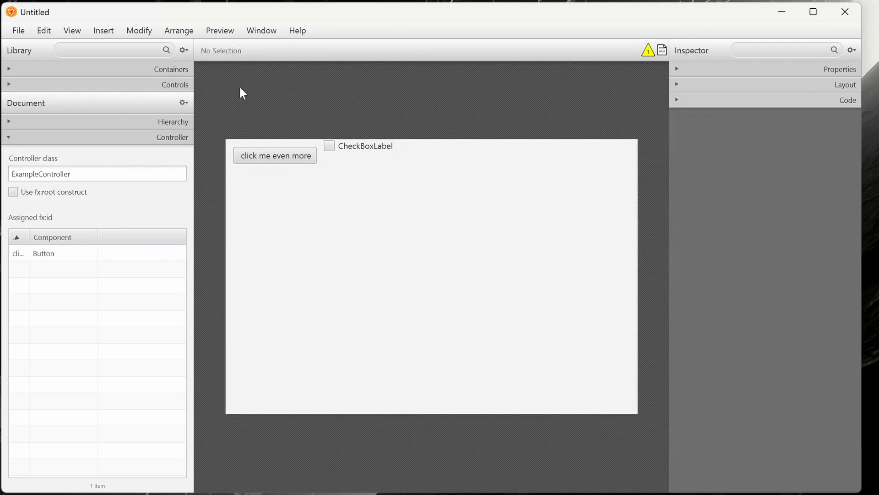
Preview the layout in a window, try out its button and checkbox several times, and close the preview
{"action": "left_click", "coordinate": [227, 31]}
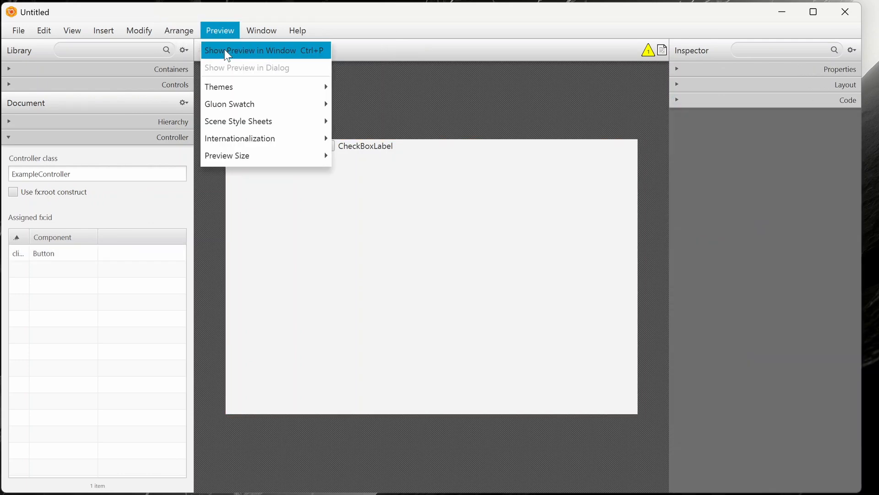
{"action": "left_click", "coordinate": [228, 52]}
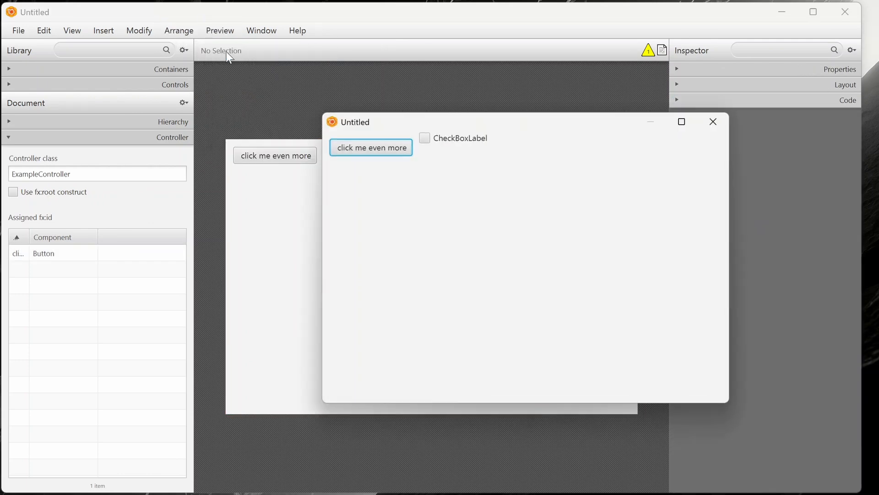
{"action": "left_click", "coordinate": [435, 138]}
{"action": "left_click", "coordinate": [397, 148]}
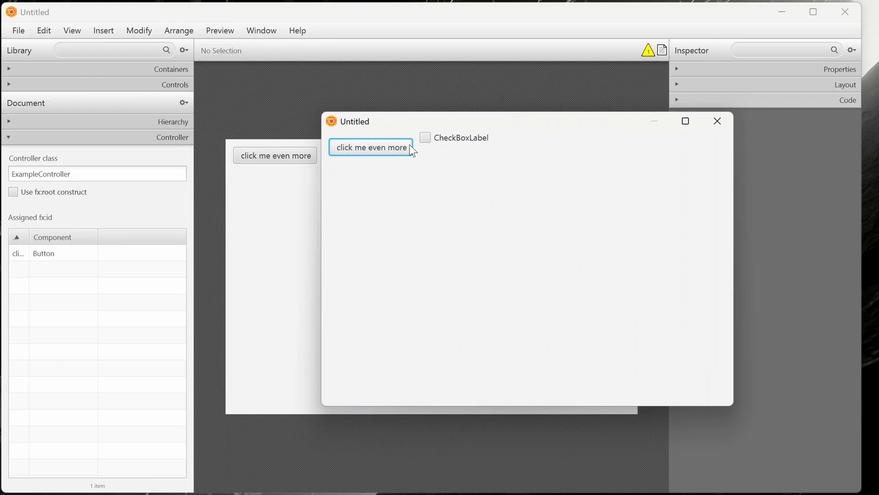
{"action": "left_click", "coordinate": [394, 148]}
{"action": "left_click", "coordinate": [424, 139]}
{"action": "left_click", "coordinate": [381, 148]}
{"action": "left_click", "coordinate": [425, 139]}
{"action": "left_click", "coordinate": [403, 146]}
{"action": "left_click", "coordinate": [717, 121]}
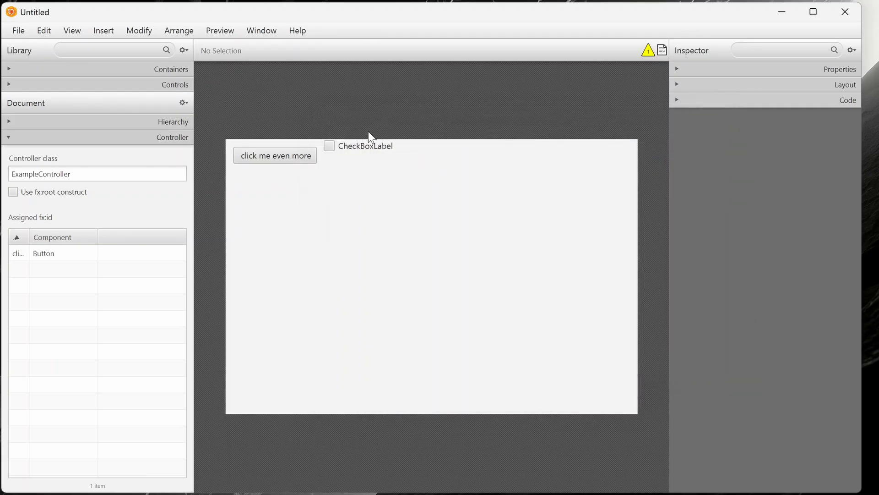